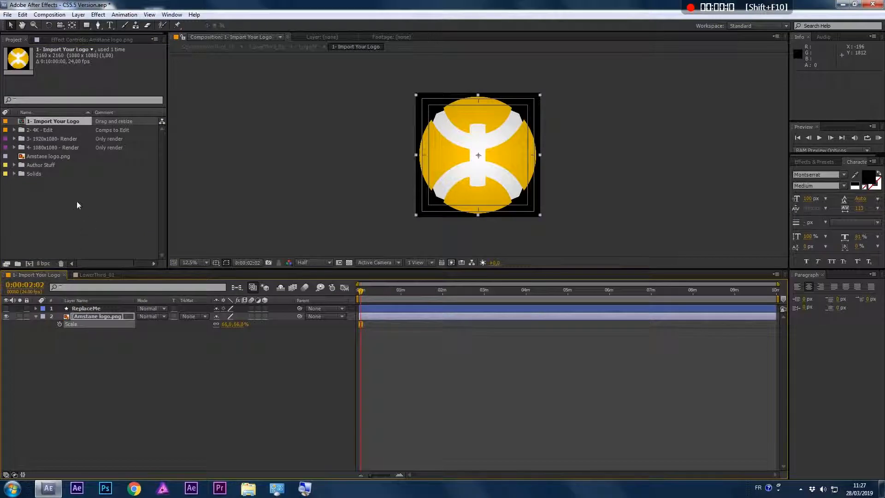
- Expand the 2- 4K - Edit folder and bring up the LowerThird_01 composition
click(39, 157)
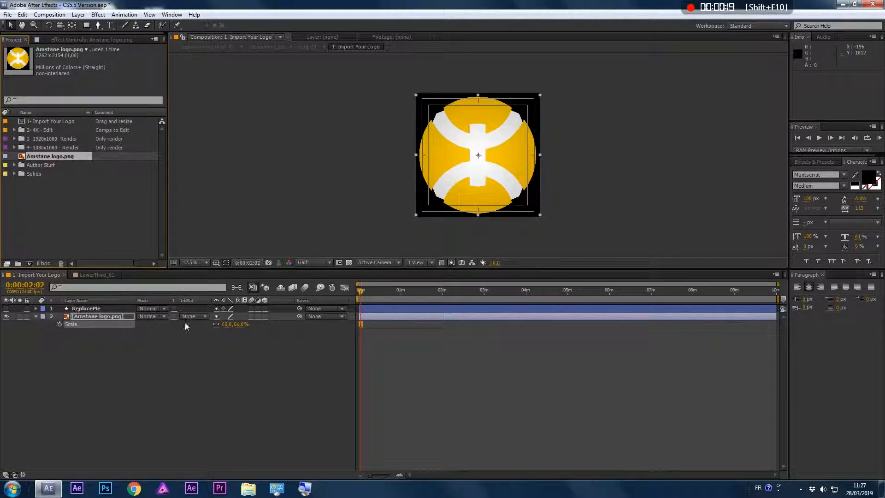
click(38, 130)
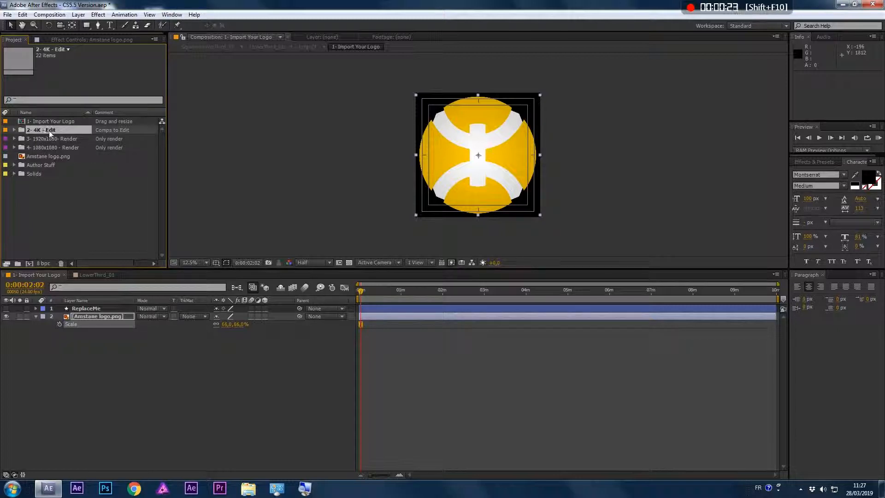
click(14, 131)
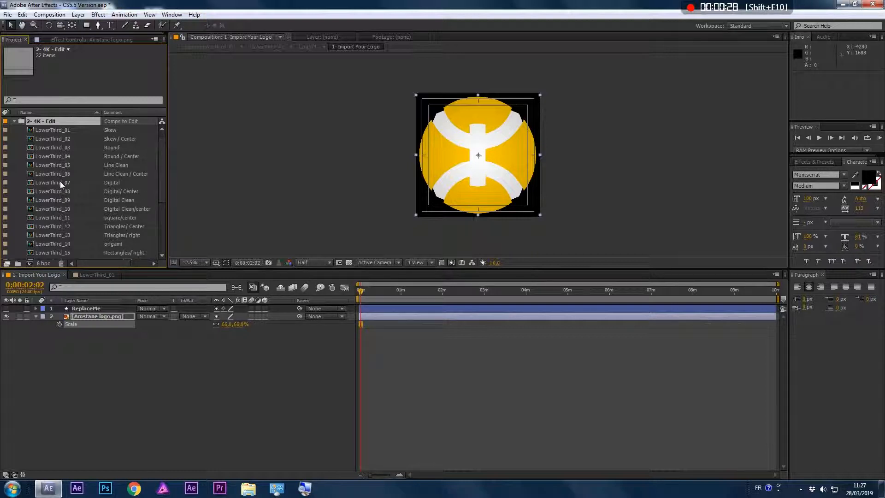
click(42, 131)
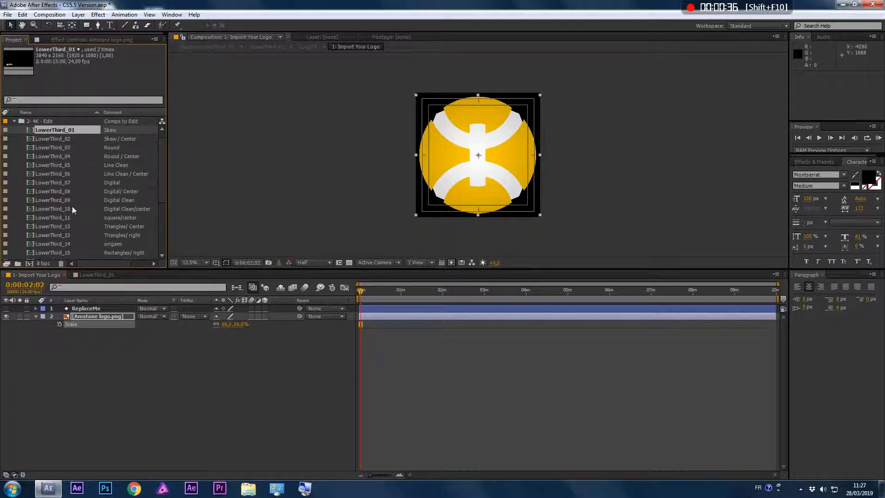
click(86, 274)
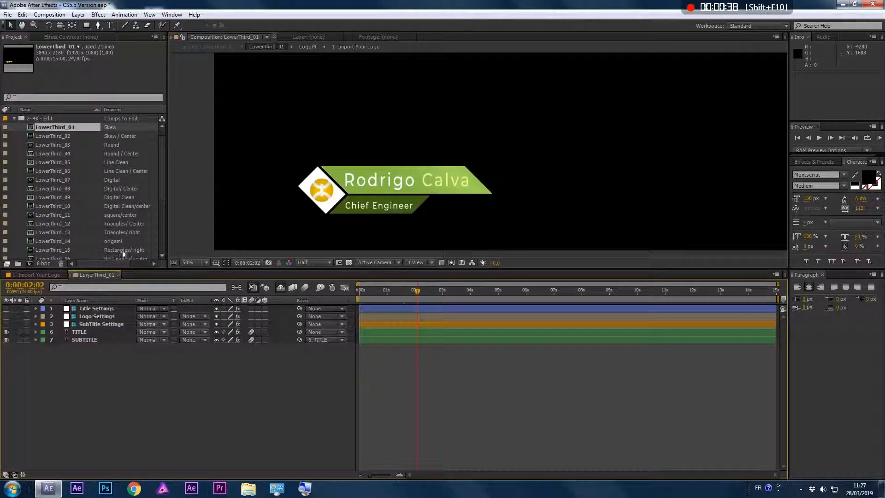
- Look through the compositions in the 3- 1920x1080 - Render and 4- 1080x1080 - Render folders, collapsing each folder again
click(15, 119)
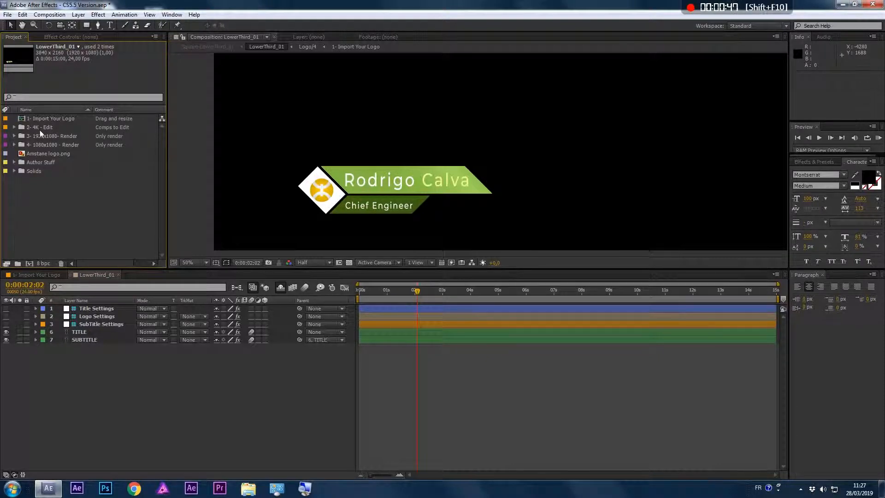
click(13, 136)
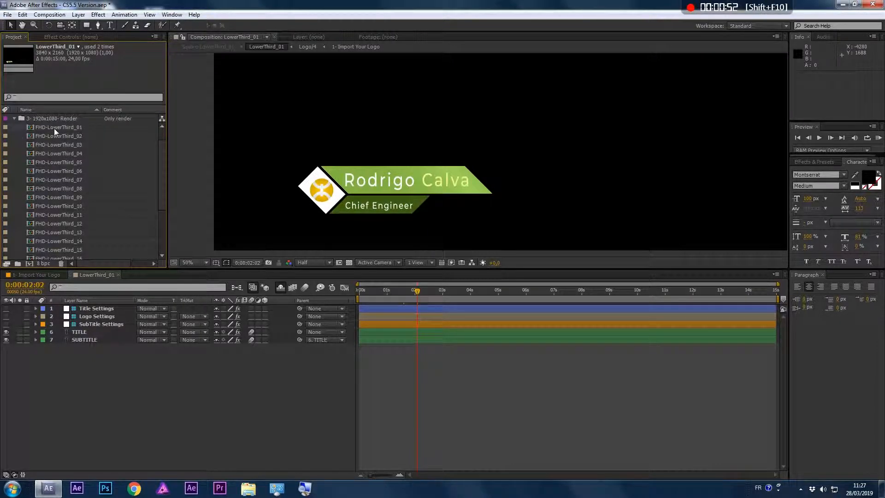
click(54, 128)
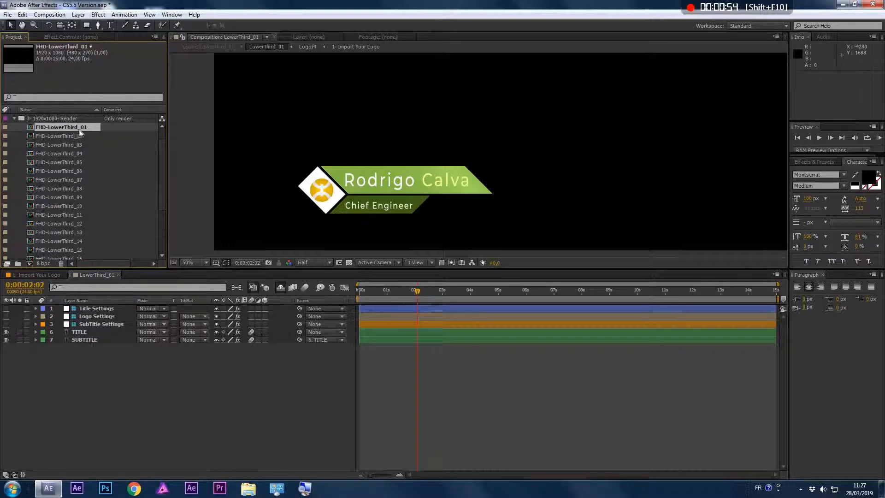
click(13, 118)
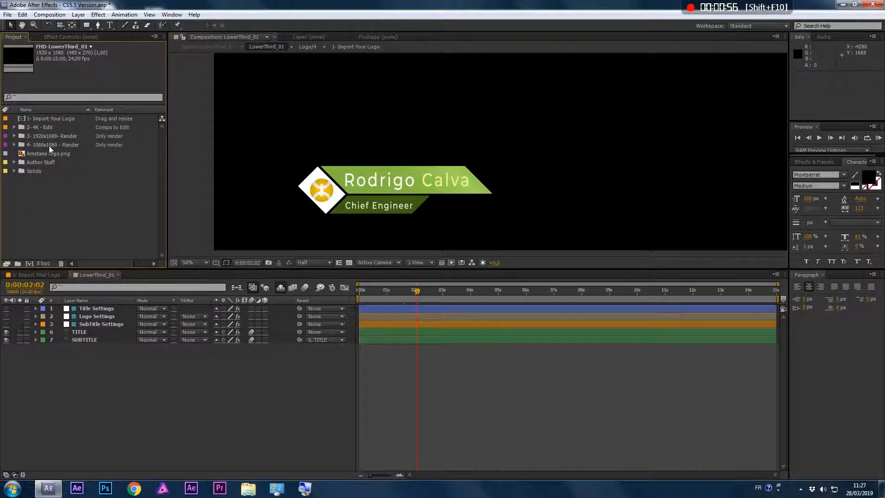
click(14, 144)
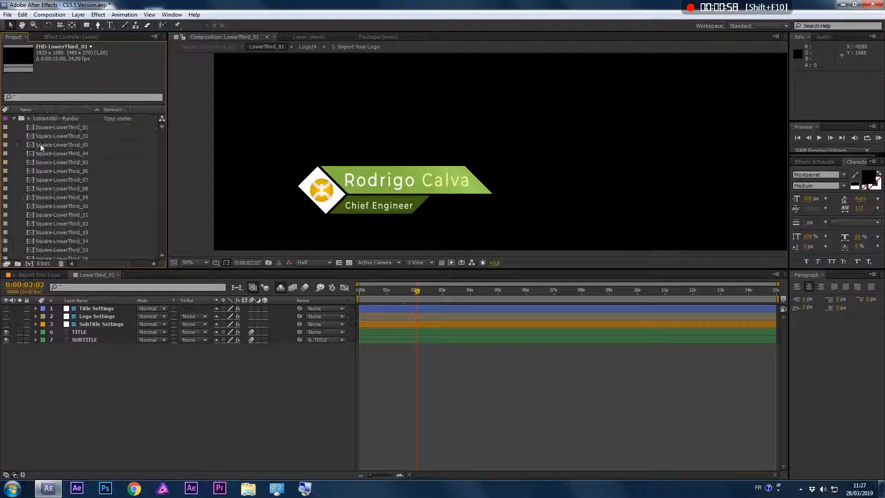
click(13, 118)
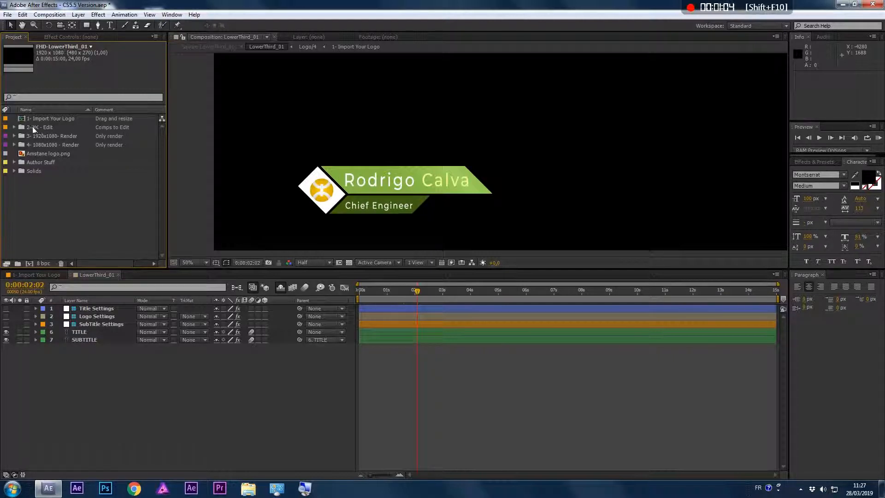
- Open LowerThird_08 from the 2- 4K - Edit folder and scrub its timeline to 0:00:03:03
click(14, 127)
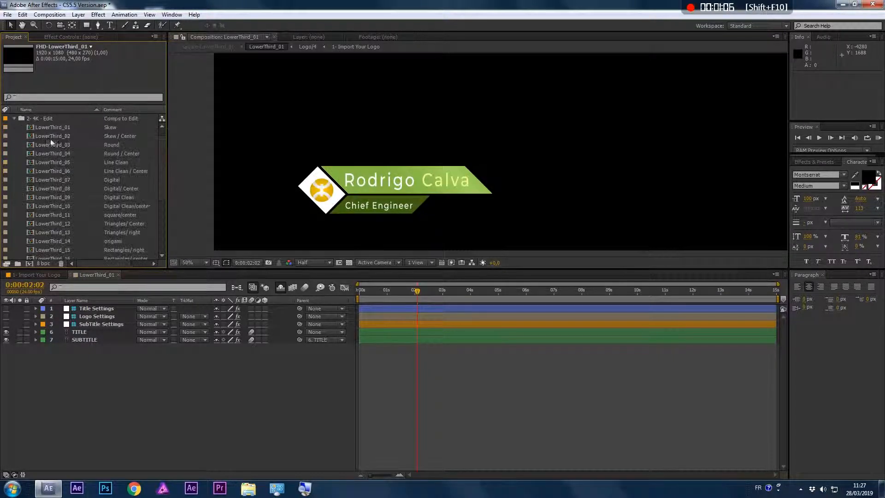
click(98, 309)
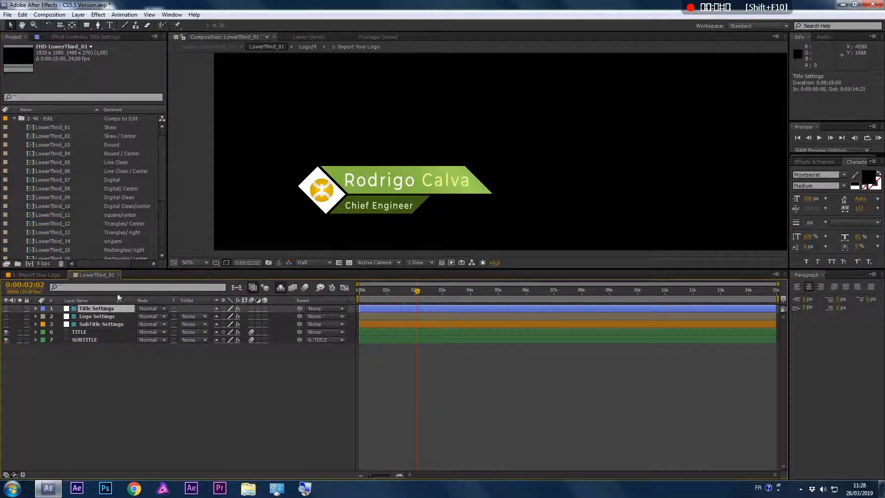
double_click(60, 187)
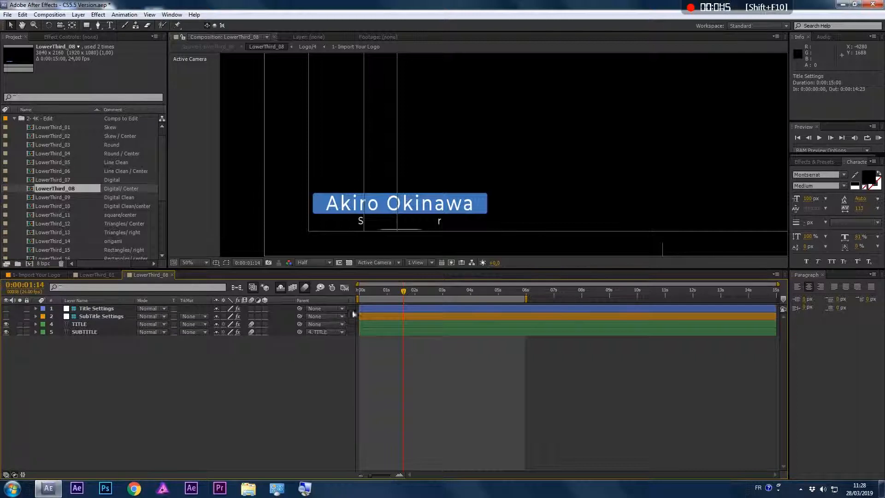
drag(392, 295, 447, 295)
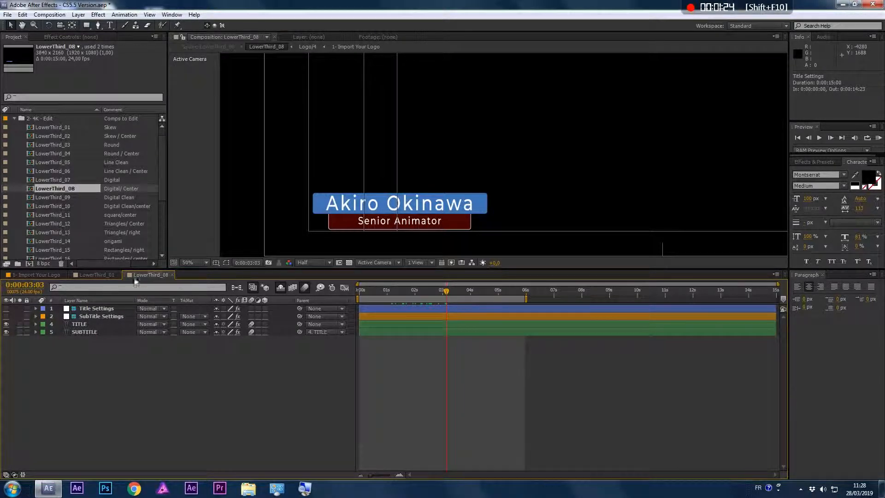
- Compare LowerThird_01 with LowerThird_08 and preview the opening animation of LowerThird_08 from 0:00:00:11 to 0:00:02:05
click(99, 275)
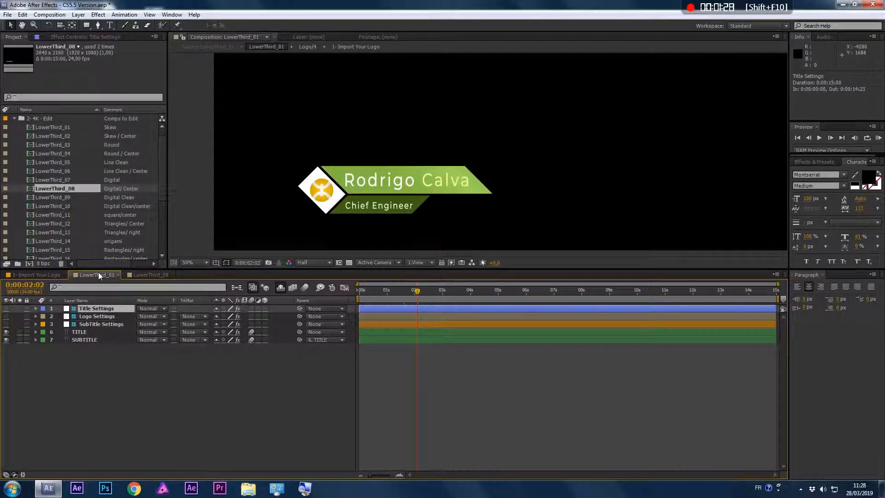
click(144, 274)
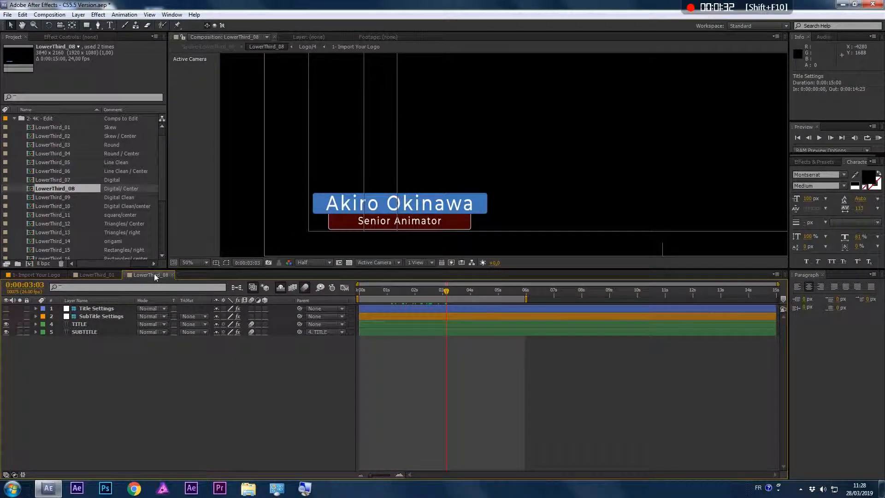
drag(418, 291, 372, 294)
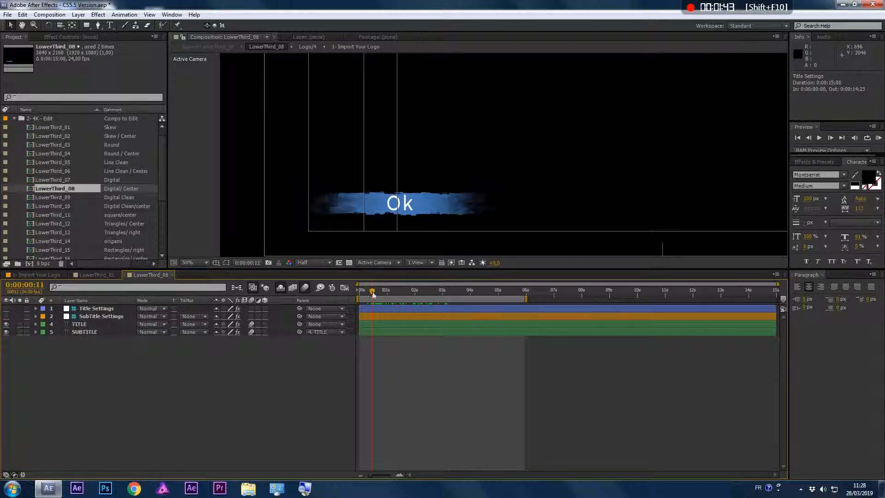
drag(372, 295, 420, 293)
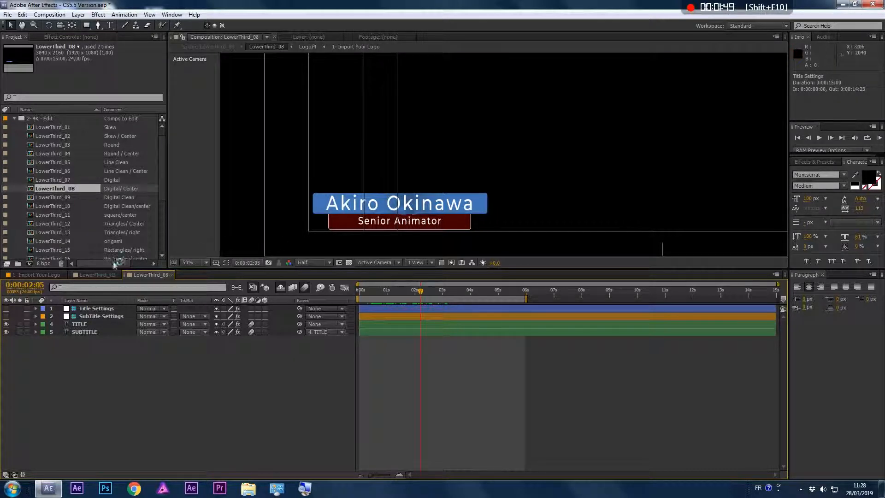
- Return to the LowerThird_01 composition and inspect its TITLE and SUBTITLE text layers
click(94, 275)
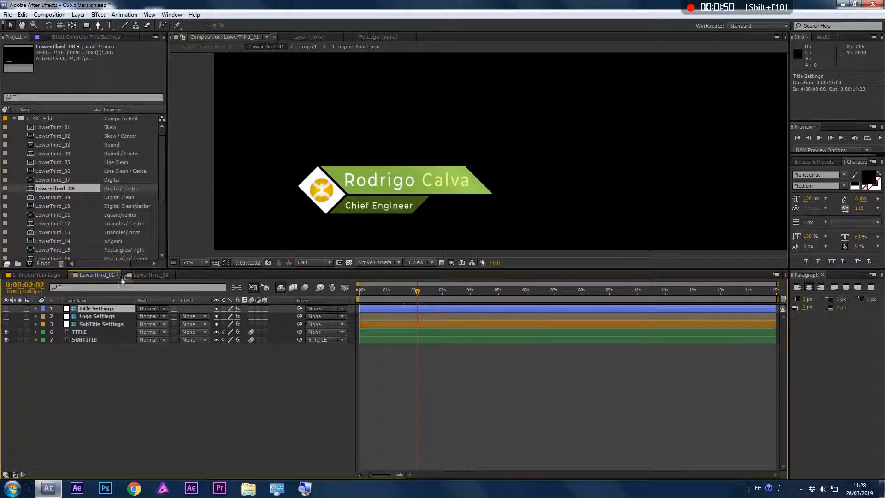
click(134, 374)
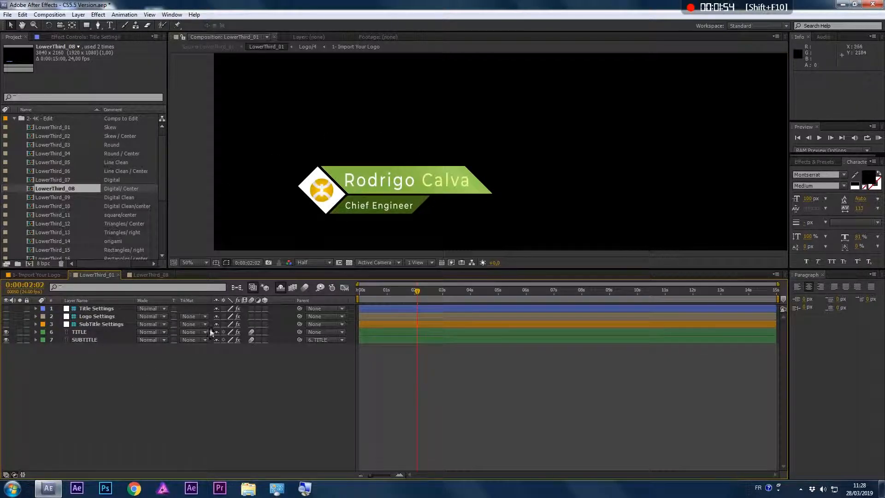
click(85, 335)
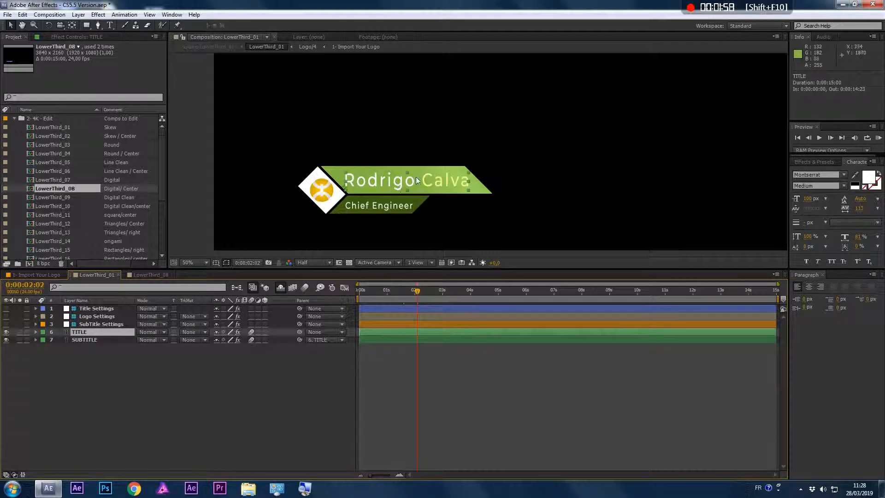
click(85, 340)
double_click(76, 332)
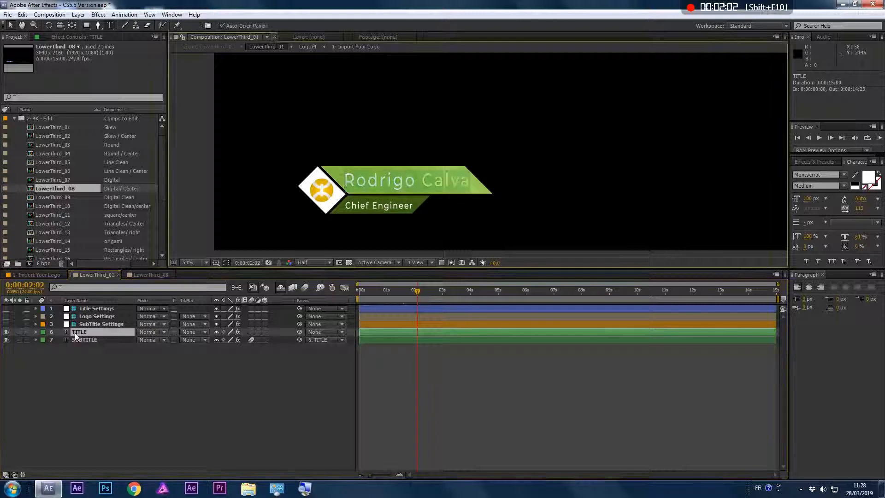
click(84, 340)
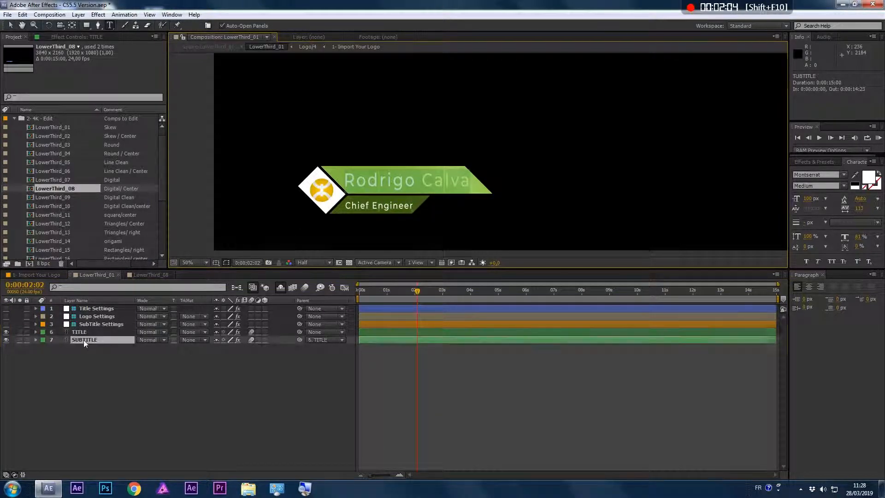
- Change the text colour of the TITLE layer in LowerThird_01 to black
click(89, 333)
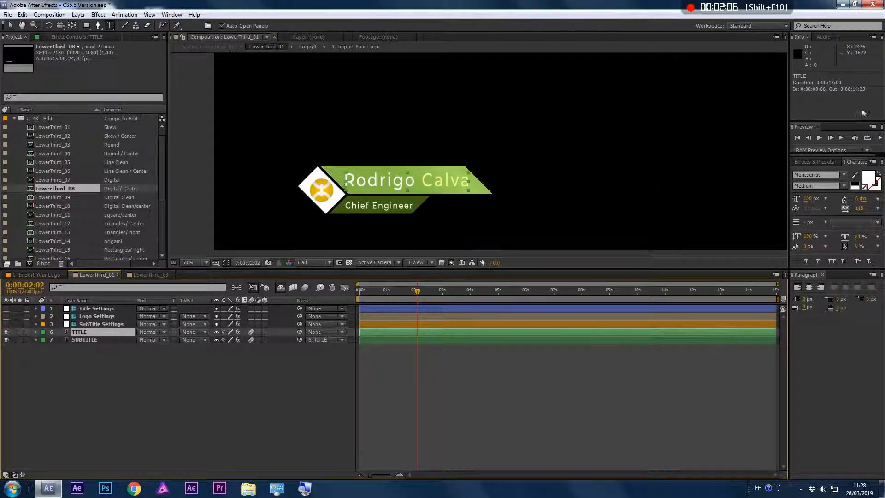
click(868, 176)
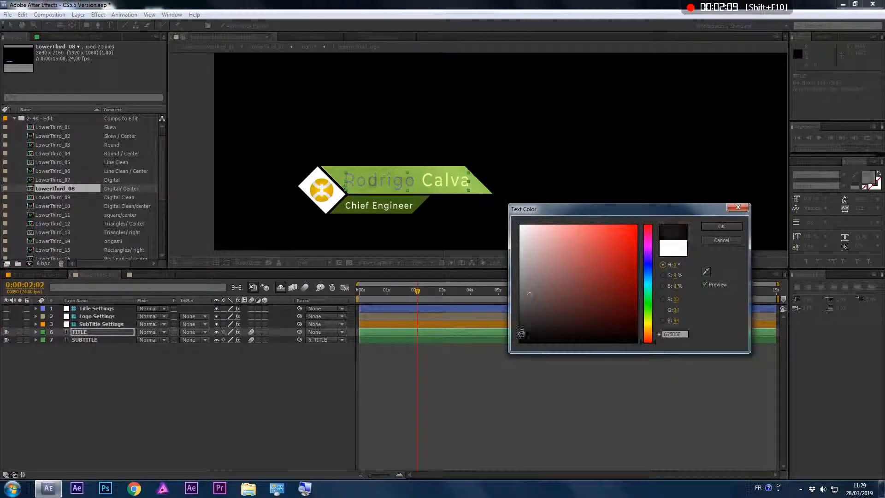
click(716, 225)
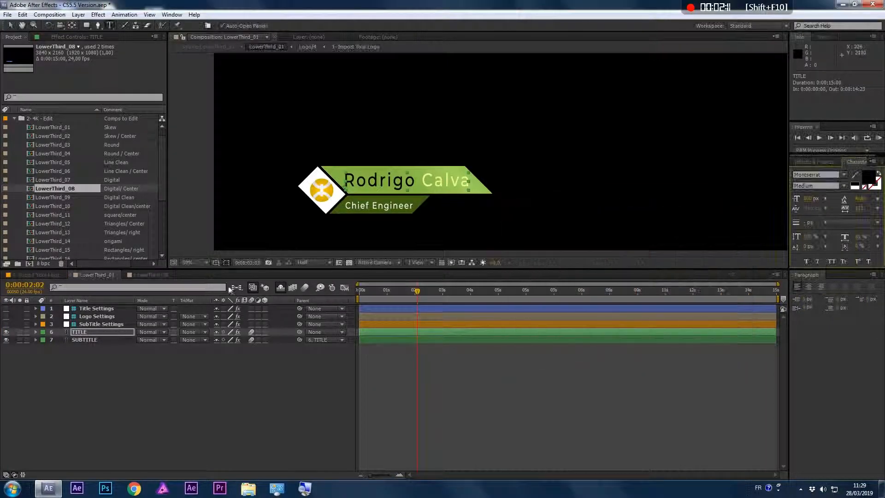
- Review the settings layers of LowerThird_01 and show the effect controls of the Title Settings layer
click(107, 310)
click(104, 317)
click(104, 324)
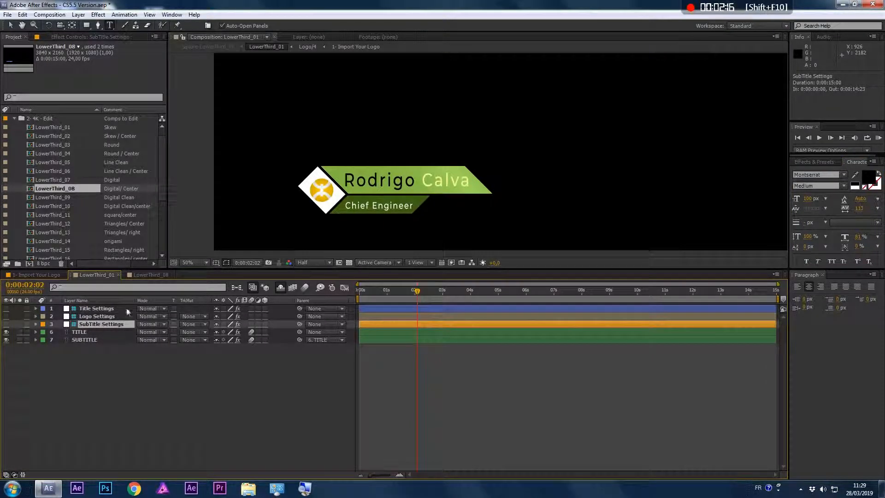
click(90, 310)
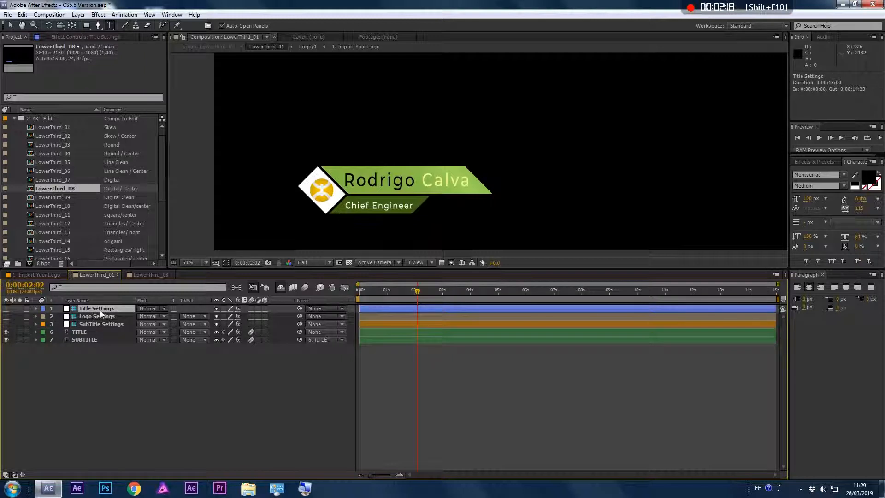
click(67, 37)
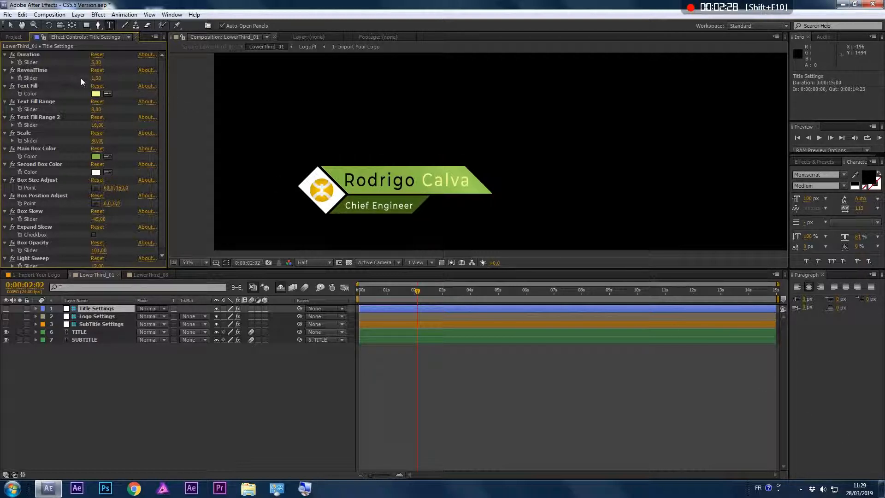
- Set Text Fill Range 2 of Title Settings to 27 and preview the title reveal, ending at 0:00:01:09
mouse_move(388, 294)
mouse_down()
mouse_move(369, 292)
mouse_move(397, 294)
mouse_up()
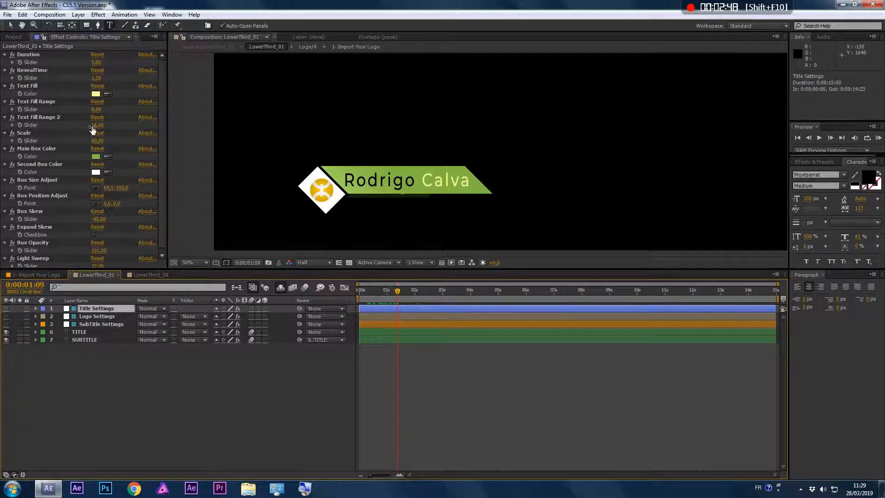
mouse_move(92, 129)
mouse_down()
mouse_move(77, 124)
mouse_move(99, 125)
mouse_up()
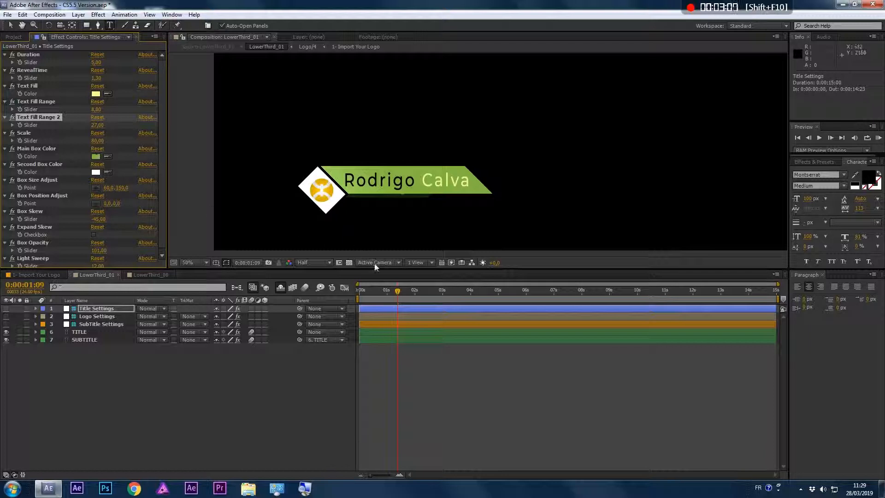
drag(382, 290, 374, 290)
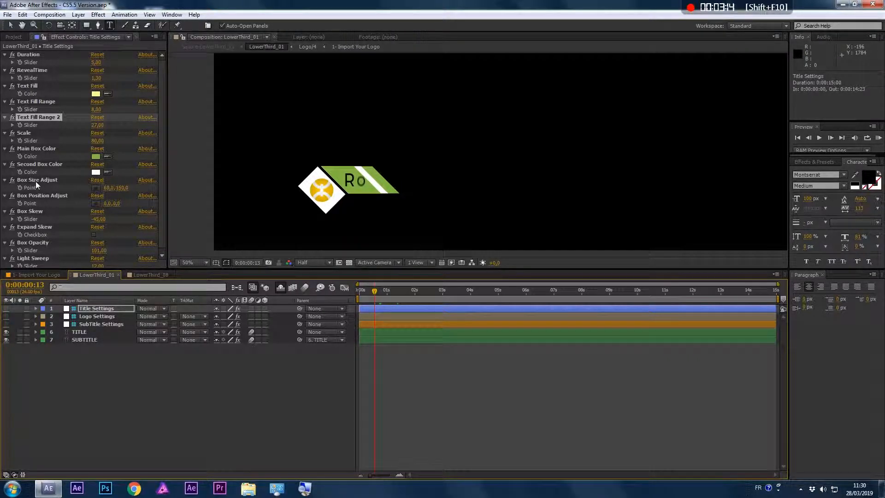
drag(386, 291, 398, 292)
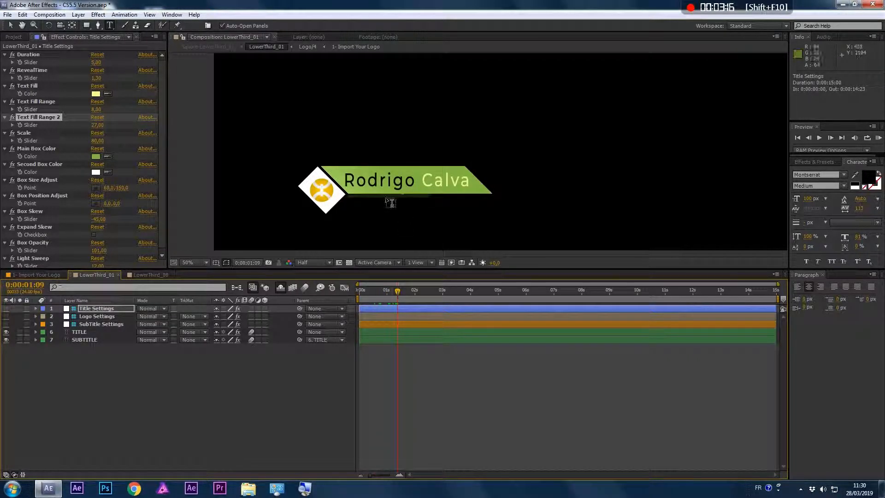
- Append the word "silver" to the end of the TITLE layer's text in LowerThird_01
click(75, 331)
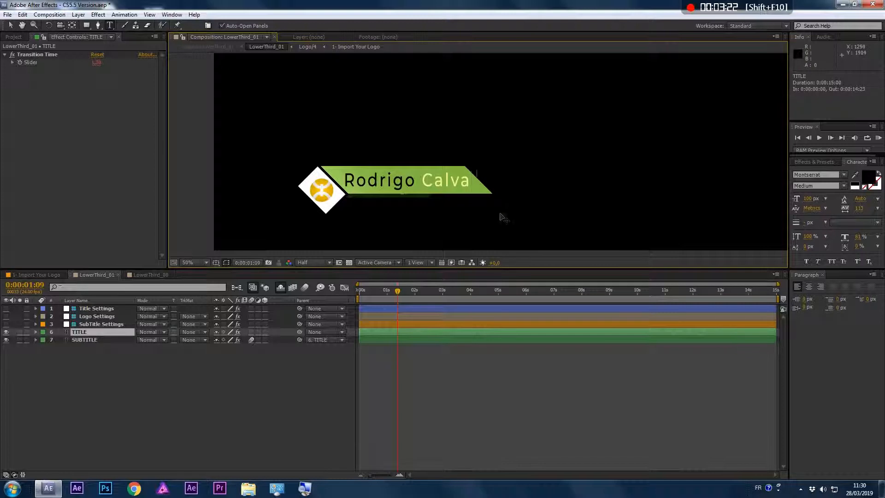
text(silver)
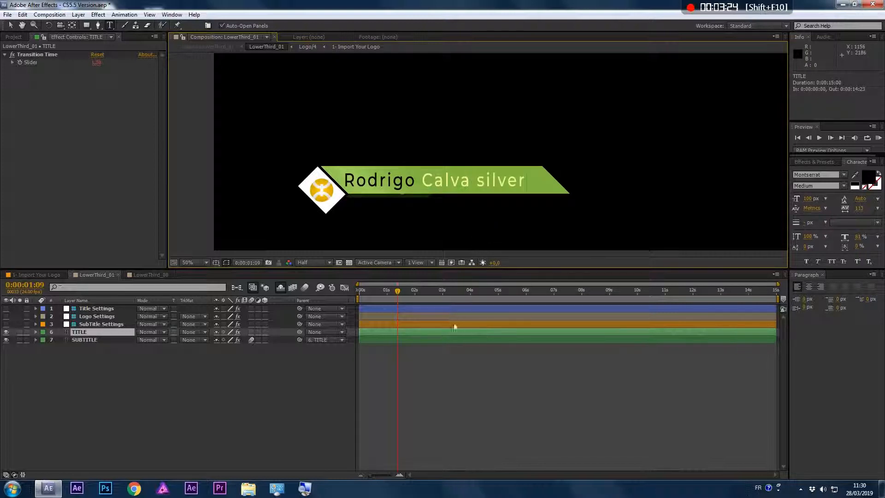
click(81, 462)
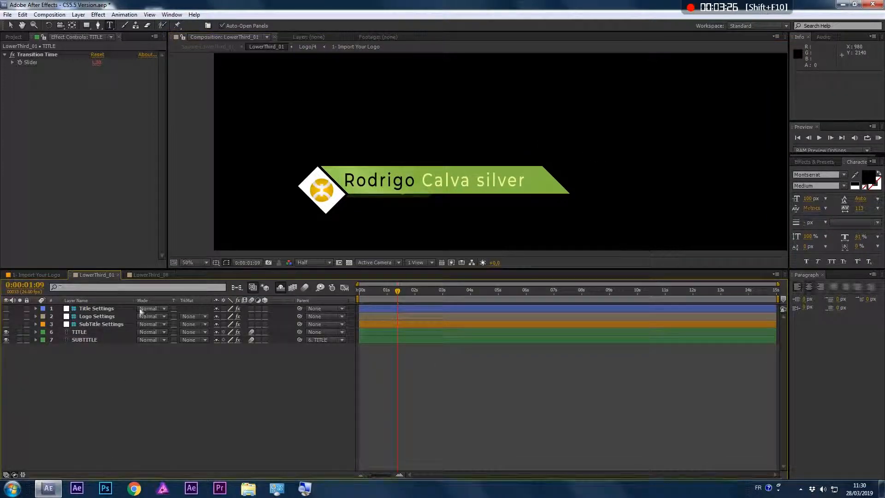
- Set Box Size Adjust of Title Settings to 55, 163 and shift the box slightly up and left with Box Position Adjust
click(99, 309)
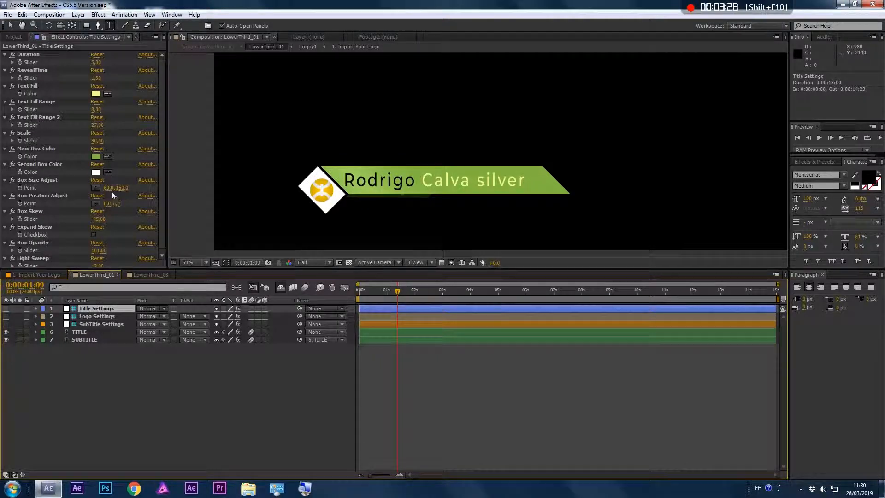
drag(111, 190, 133, 214)
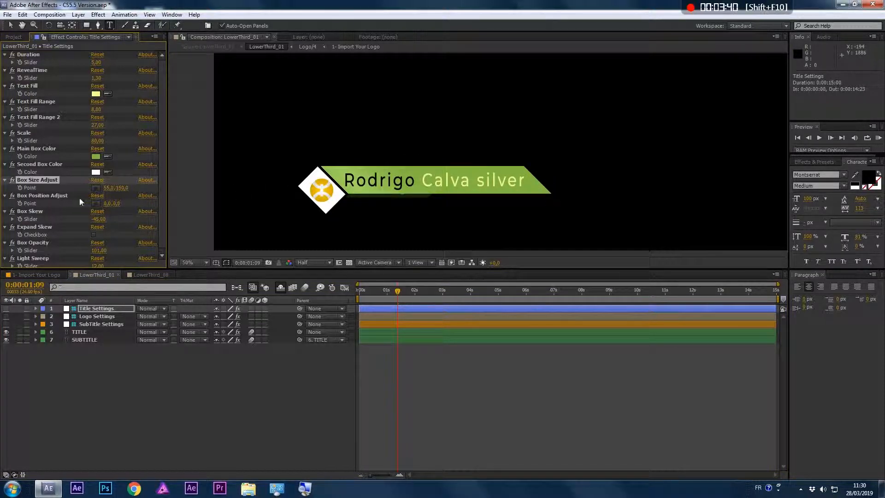
mouse_move(123, 188)
mouse_down()
mouse_move(152, 191)
mouse_move(126, 196)
mouse_up()
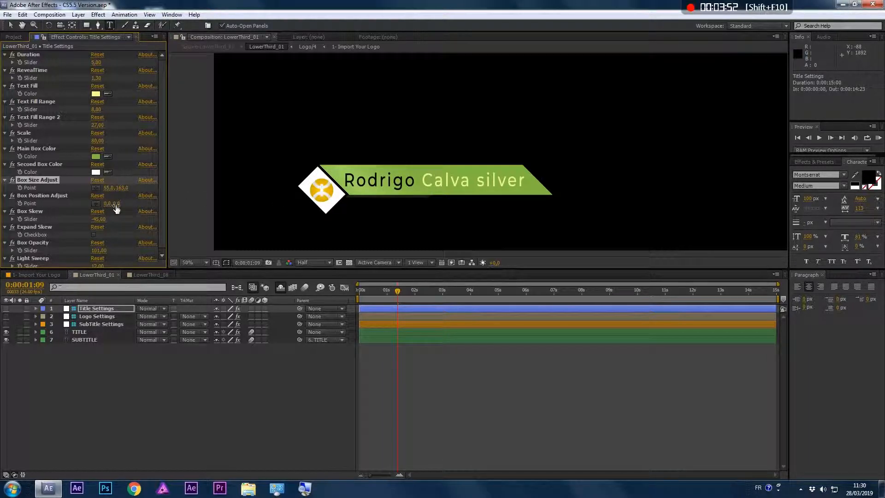
mouse_move(115, 204)
mouse_down()
mouse_move(122, 205)
mouse_move(102, 206)
mouse_up()
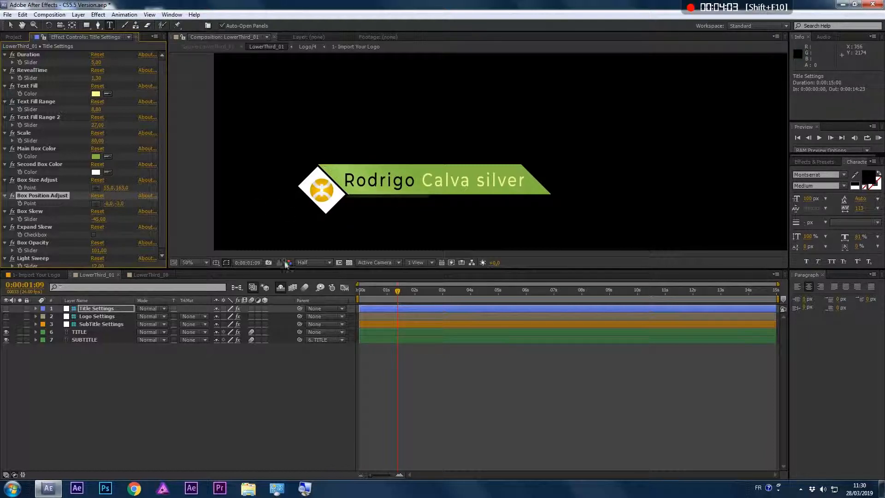
click(114, 376)
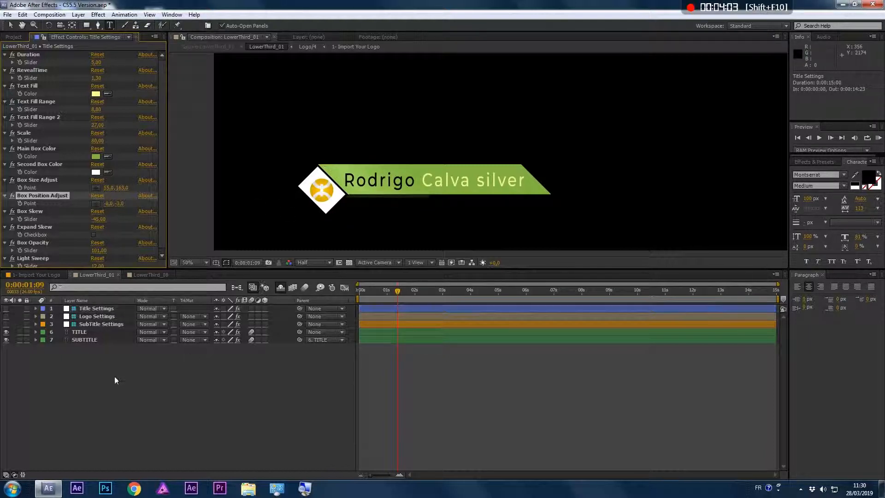
- Move the TITLE layer up about 28 px and right about 4 px in the composition
click(82, 333)
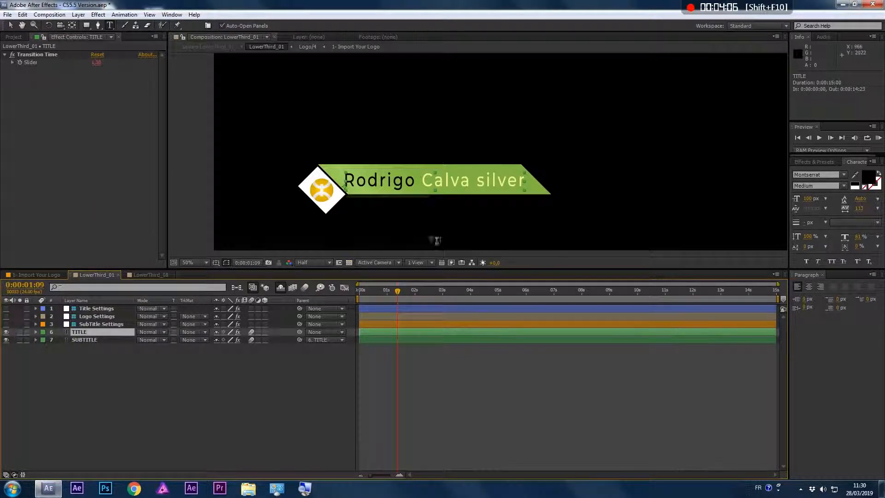
key(v)
mouse_move(385, 183)
mouse_down()
mouse_move(392, 183)
mouse_move(373, 185)
mouse_move(387, 177)
mouse_up()
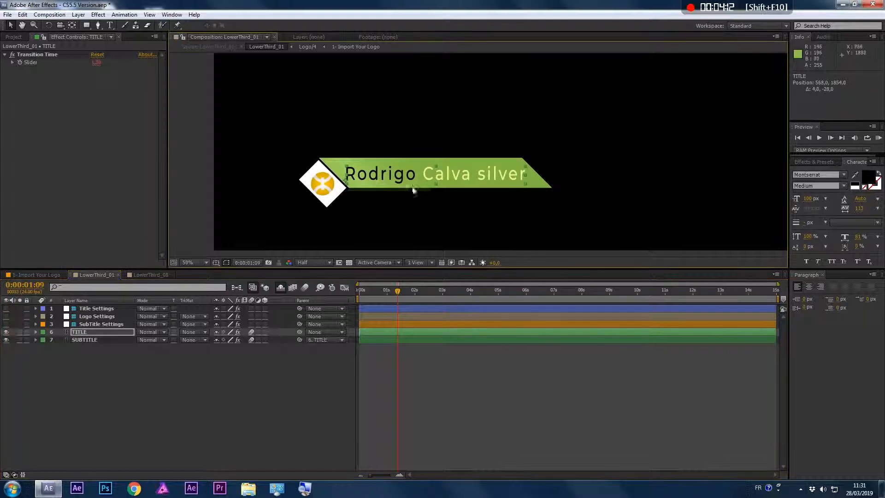
- Set Box Skew of Title Settings to -46 and enable Expand Skew at 0:00:02:16
click(101, 311)
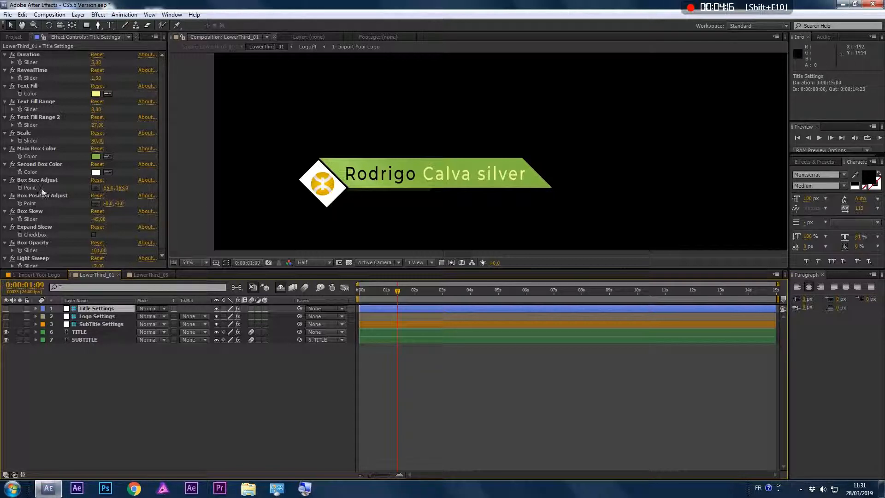
click(33, 214)
drag(93, 219, 103, 220)
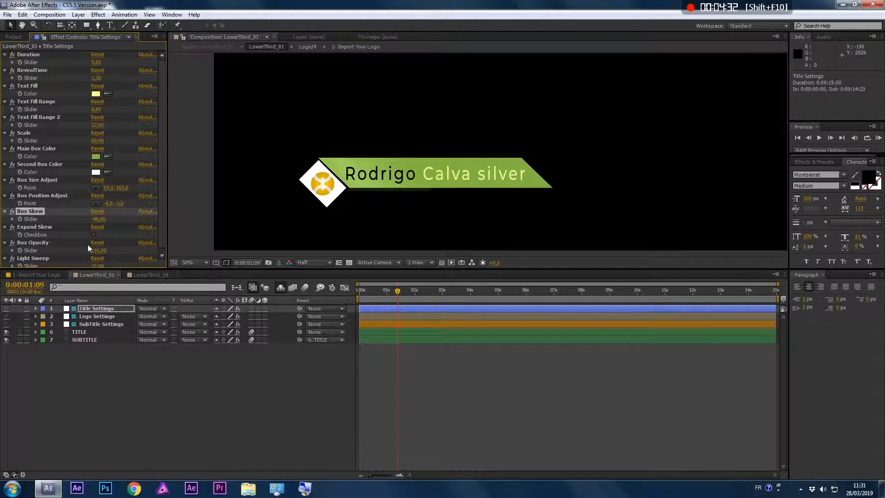
click(432, 295)
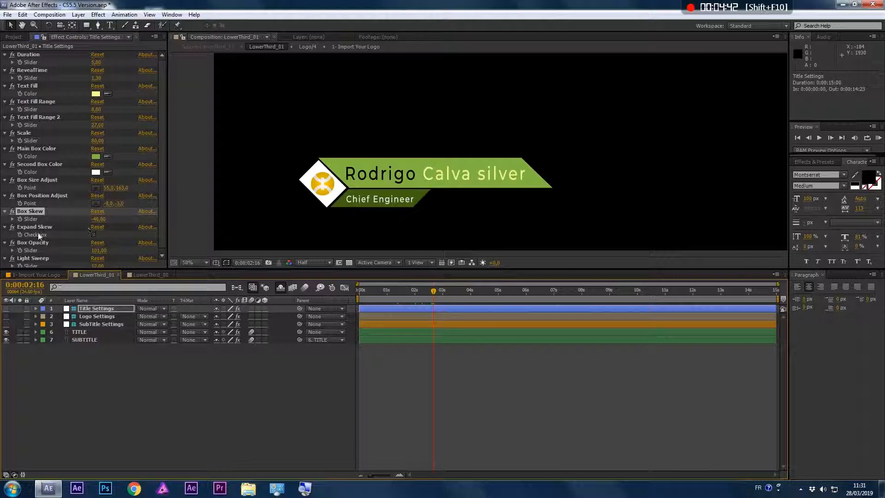
click(94, 235)
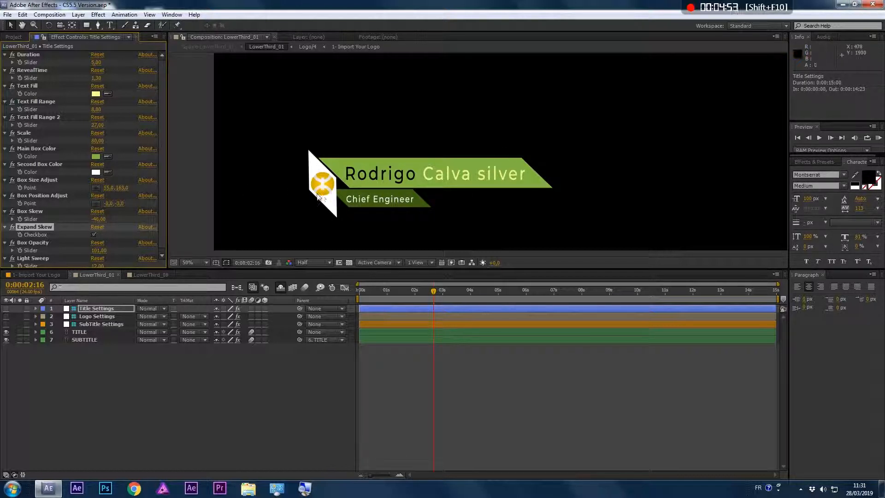
- Adjust Box Opacity of Title Settings against the transparency grid and increase Light Sweep at 0:00:01:15
click(33, 243)
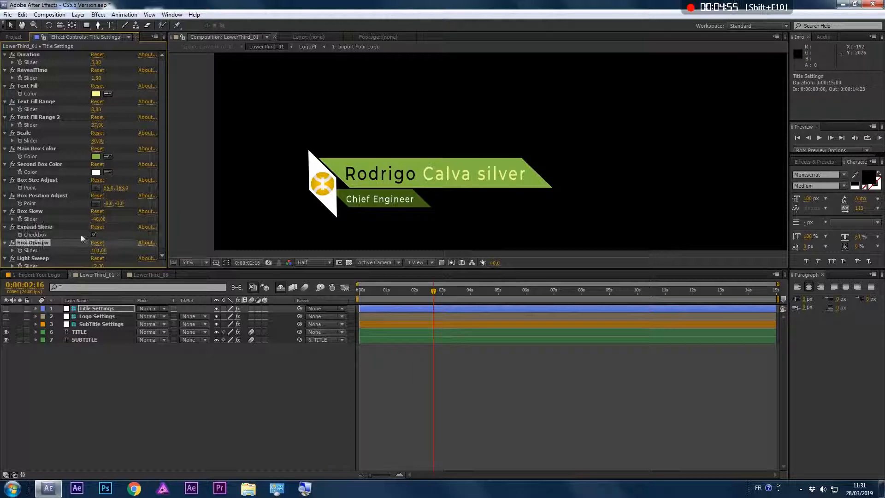
click(349, 263)
mouse_move(98, 248)
mouse_down()
mouse_move(77, 247)
mouse_move(105, 247)
mouse_up()
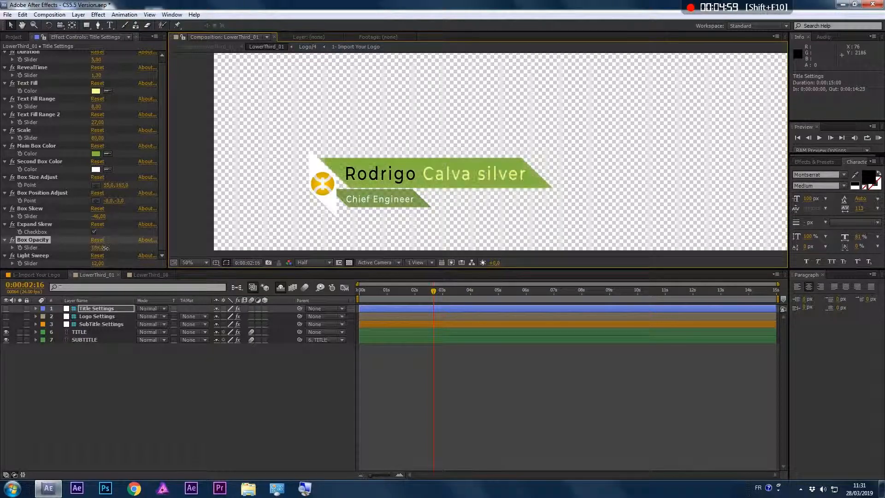
click(349, 262)
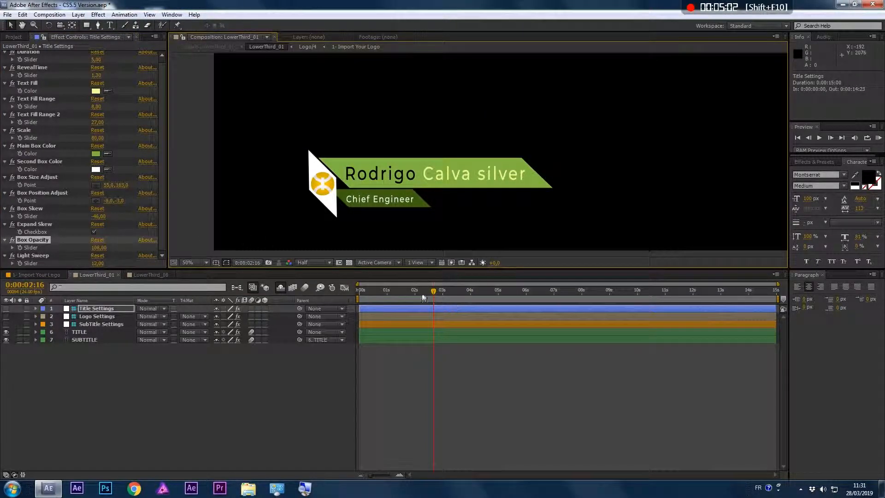
drag(423, 299, 404, 291)
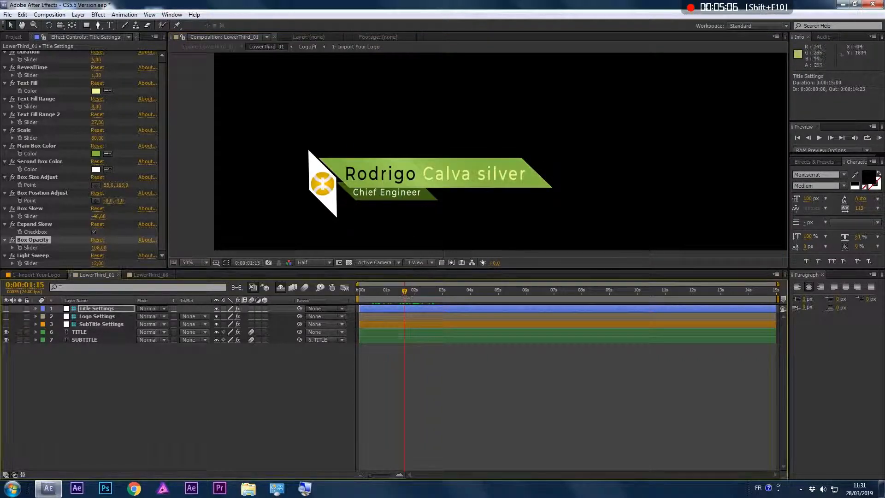
mouse_move(97, 263)
mouse_down()
mouse_move(114, 264)
mouse_move(106, 265)
mouse_up()
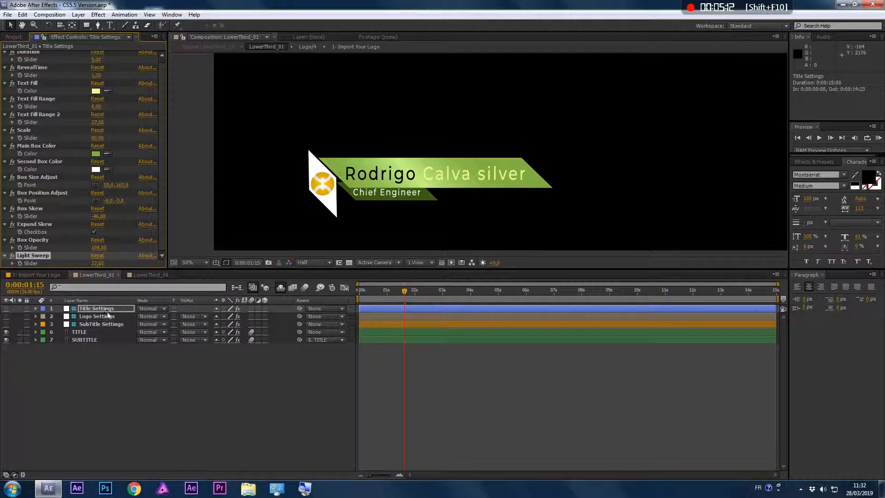
- Show the Logo Settings effect controls and test the Activate option by switching it off and on at 0:00:00:20
click(92, 319)
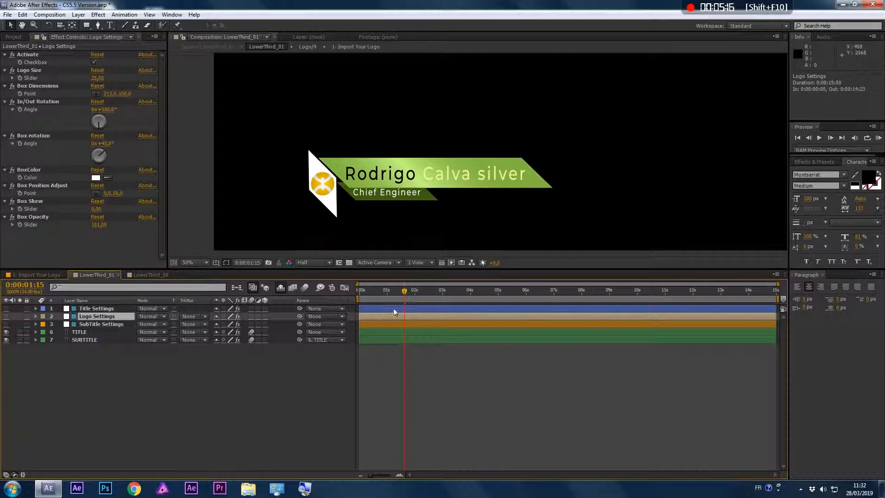
mouse_move(375, 289)
mouse_down()
mouse_move(361, 295)
mouse_move(382, 298)
mouse_up()
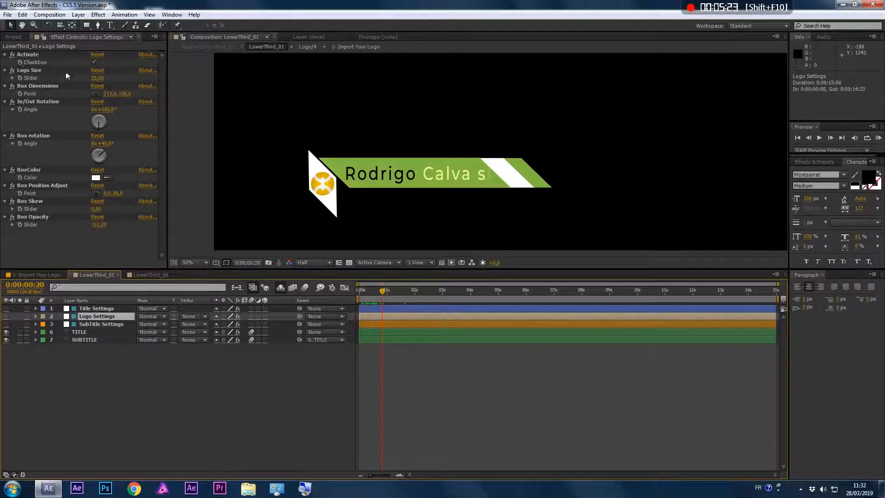
click(94, 63)
click(94, 62)
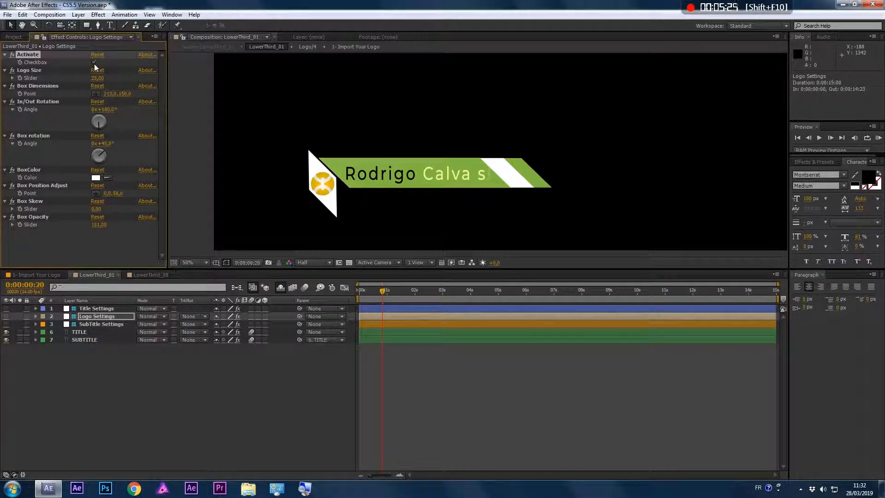
- Set Box Dimensions of Logo Settings to 319, 192 and Logo Size to 26
click(38, 71)
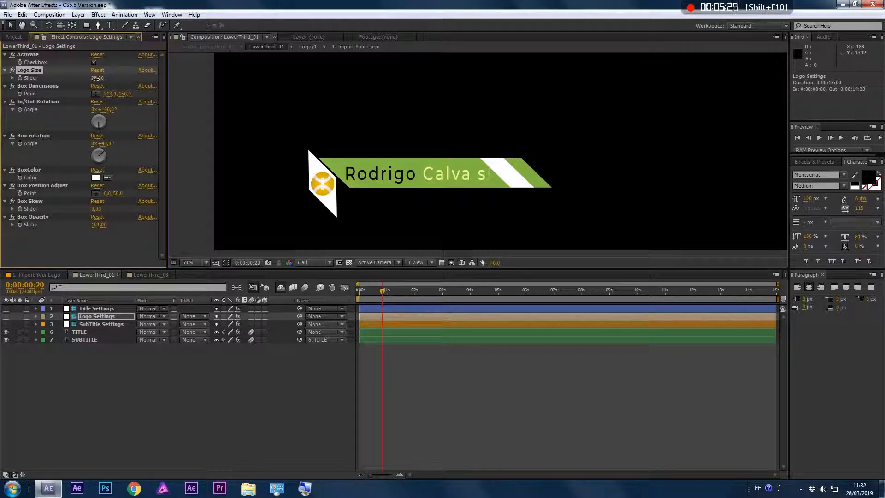
drag(98, 78, 96, 80)
drag(106, 94, 142, 96)
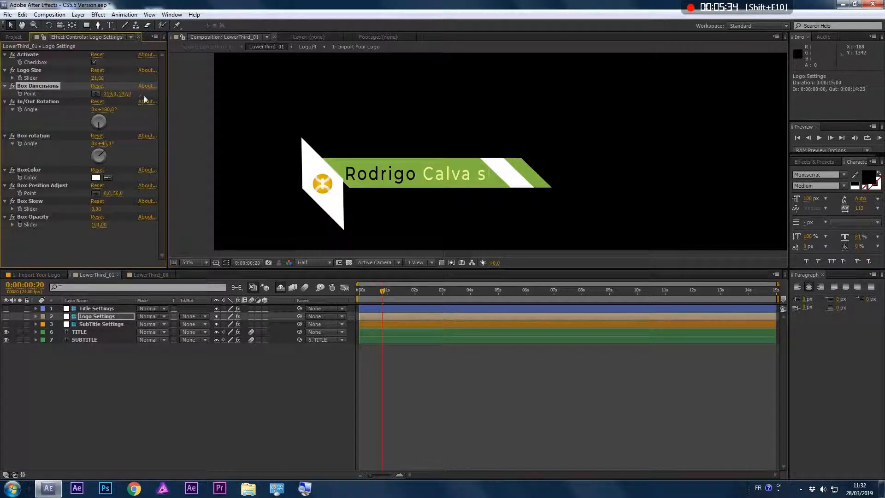
drag(98, 78, 103, 82)
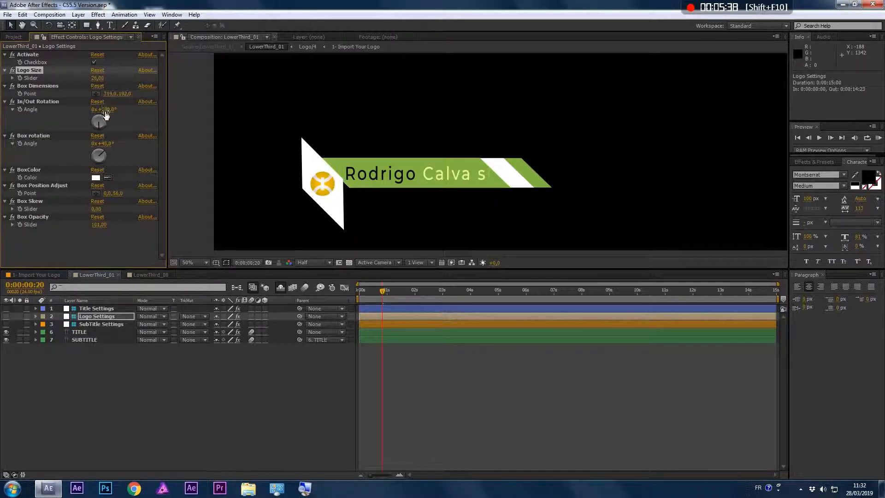
- Reset In/Out Rotation of Logo Settings, set it to about 1x +141°, and preview the logo's opening animation
mouse_move(371, 294)
mouse_down()
mouse_move(359, 289)
mouse_move(375, 291)
mouse_up()
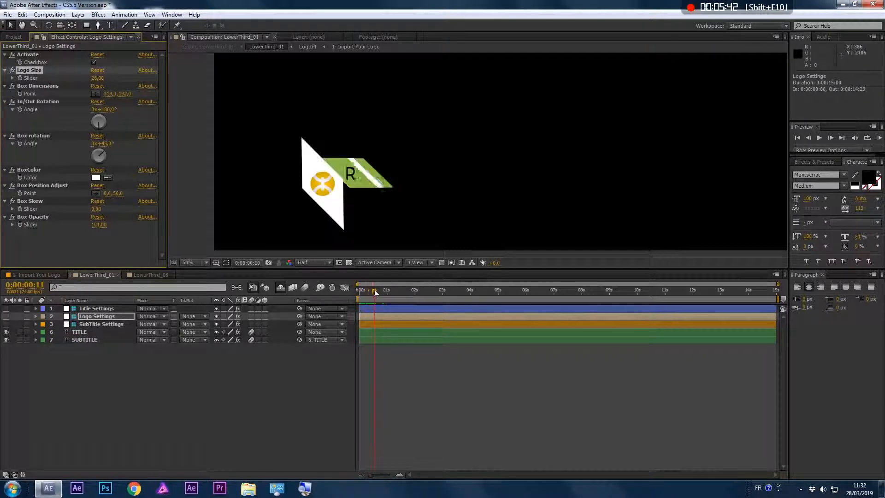
click(99, 102)
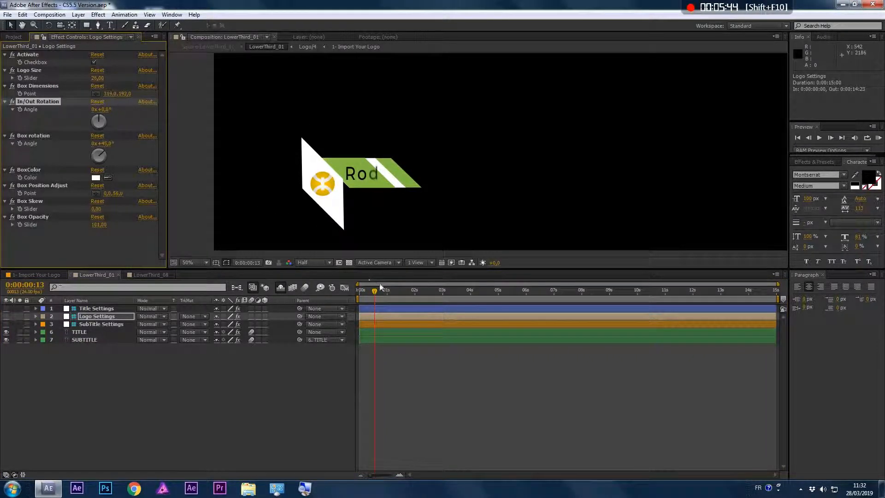
mouse_move(371, 293)
mouse_down()
mouse_move(359, 292)
mouse_move(376, 291)
mouse_up()
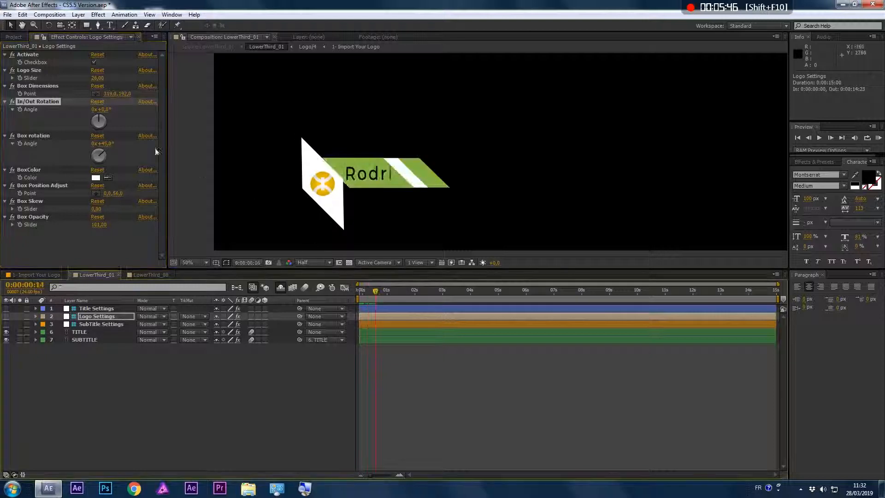
drag(118, 118, 369, 152)
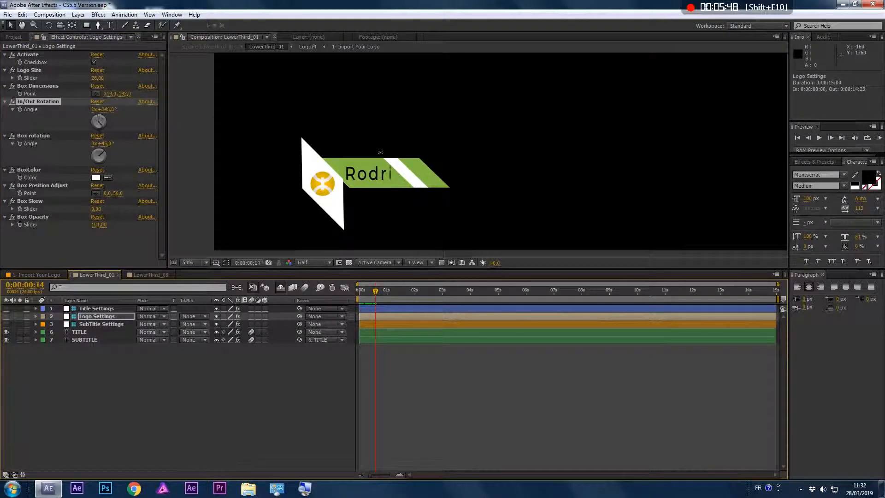
drag(364, 292, 375, 292)
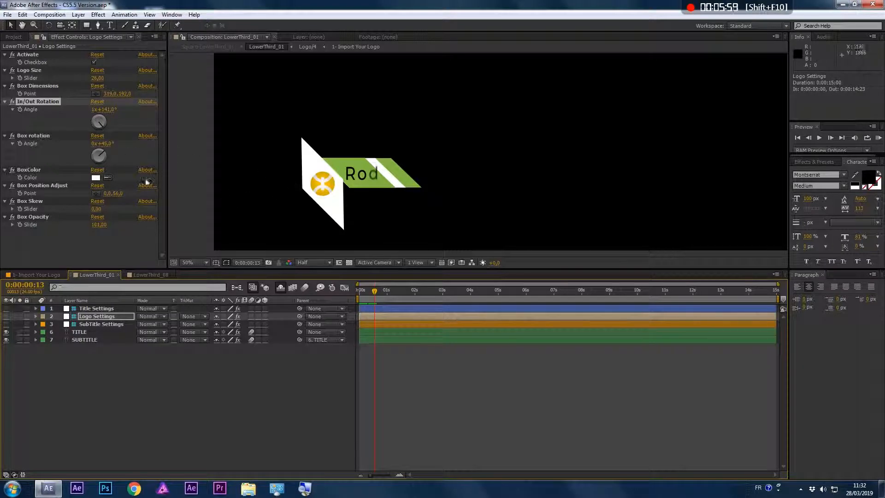
- Reset Box rotation of Logo Settings to 0° and set Box Position Adjust to -75, 0
click(97, 136)
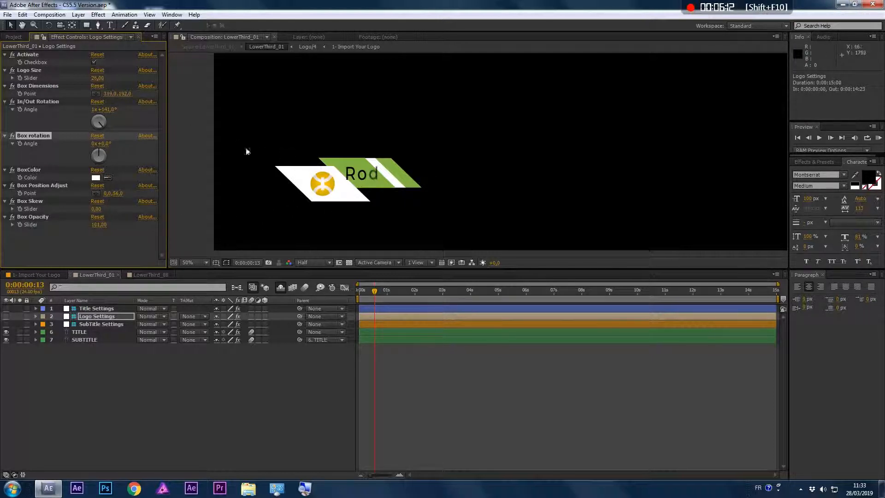
drag(111, 193, 74, 193)
click(123, 194)
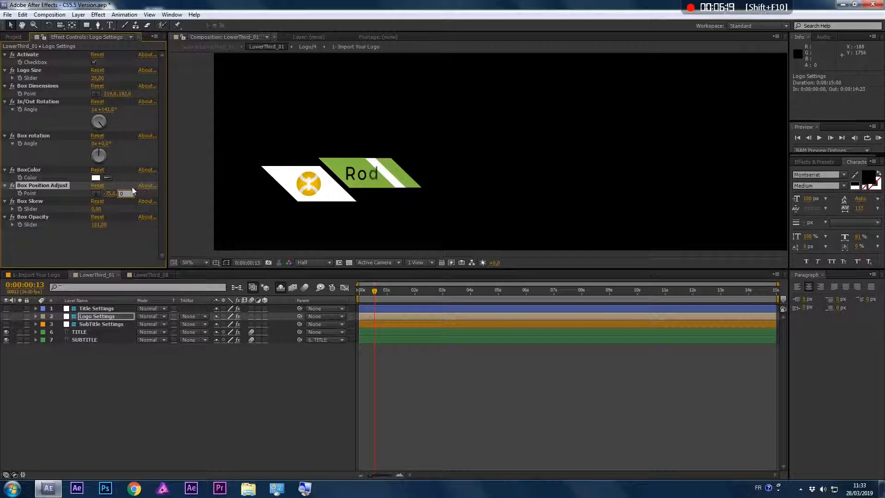
text(0)
key(Return)
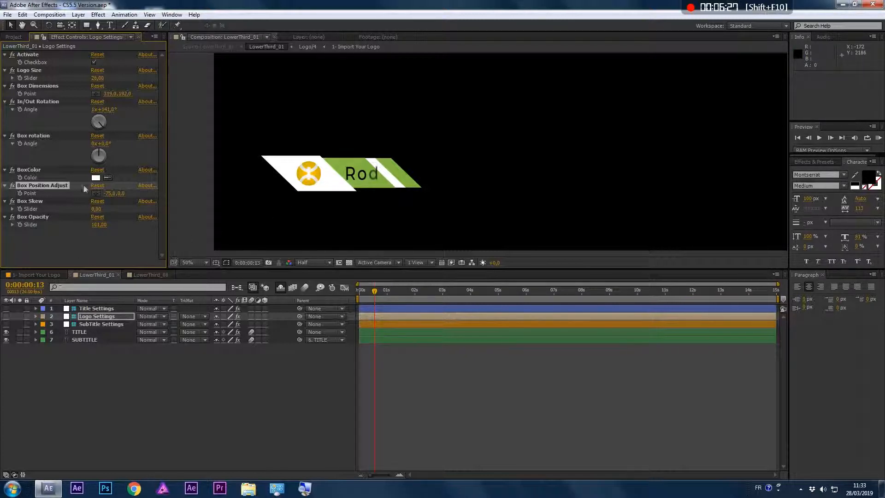
- Set the vertical value of Box Size Adjust in Title Settings to 150
click(94, 309)
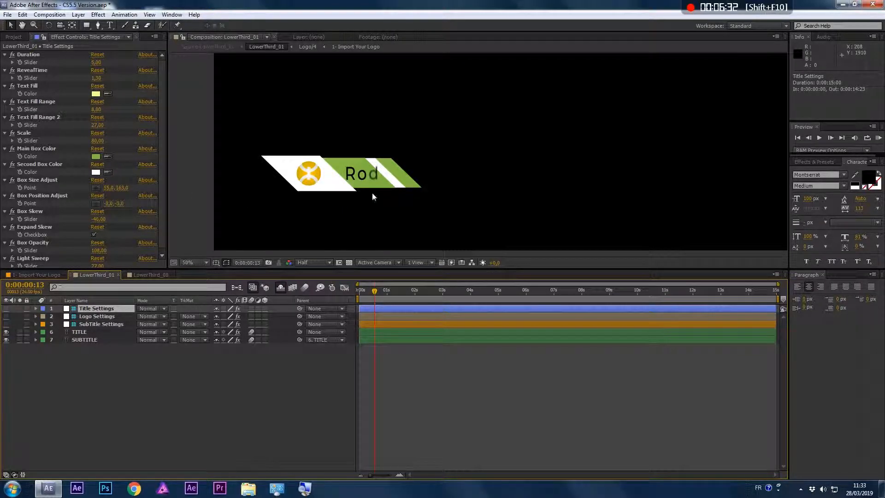
click(121, 187)
text(18)
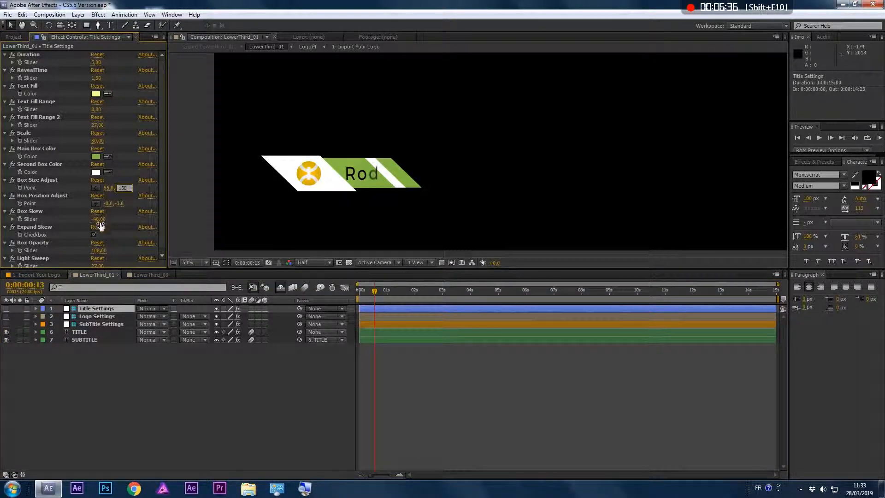
- Set the vertical value of Box Dimensions in Logo Settings to 150
click(91, 317)
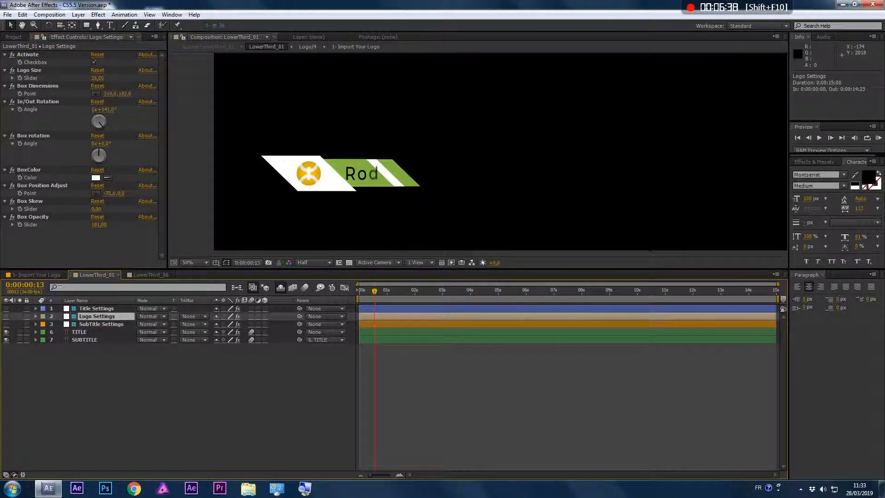
click(127, 94)
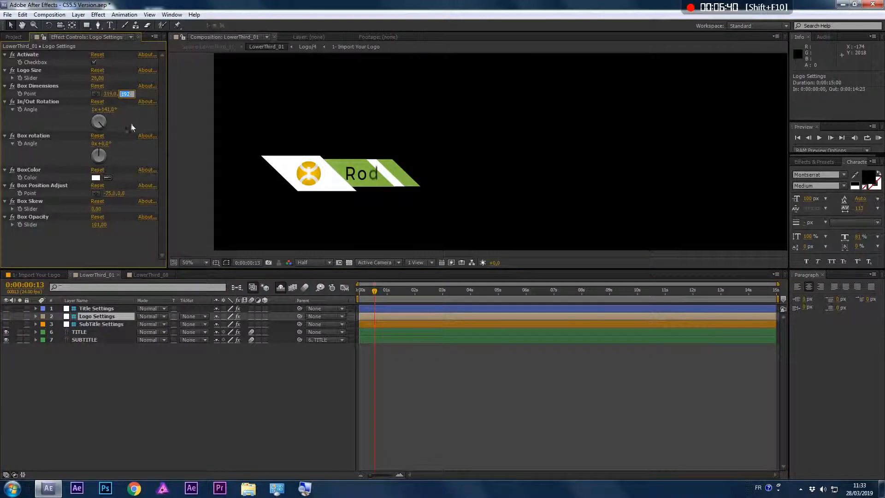
text(150)
key(Return)
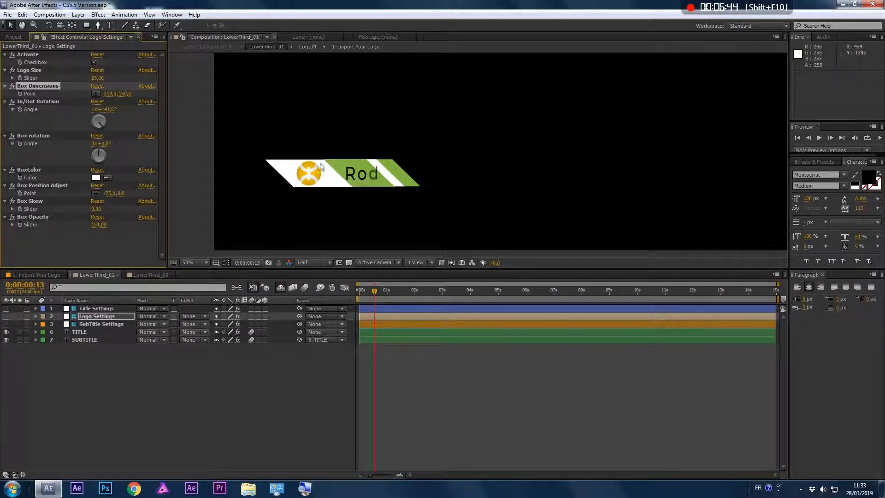
- Set Box Position Adjust of Logo Settings to about -99, 0 and Box Skew to 46
drag(123, 194, 93, 194)
drag(93, 195, 97, 195)
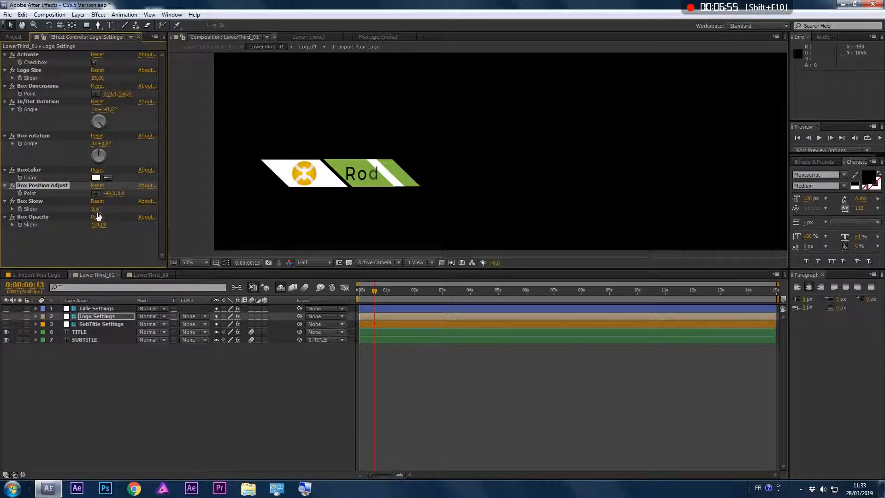
drag(96, 209, 106, 210)
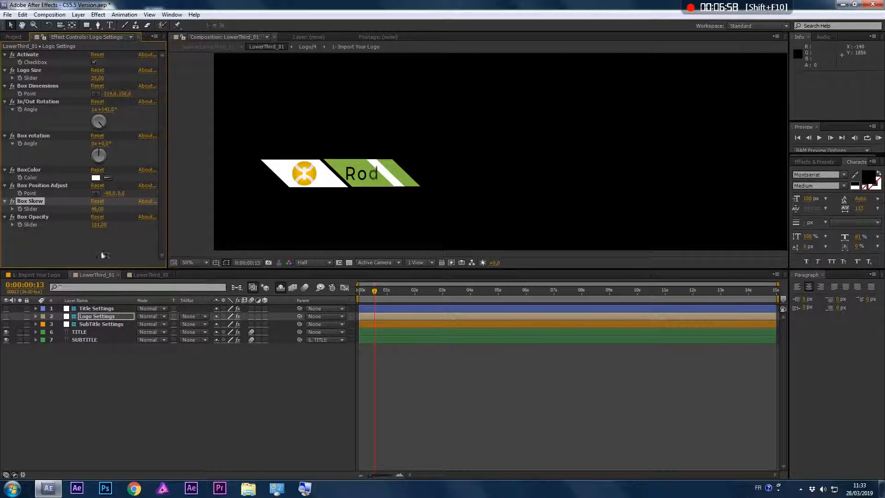
- Turn off Expand Skew in Title Settings, and set Box Skew to 54 and Box Opacity to 70 in Logo Settings
click(98, 308)
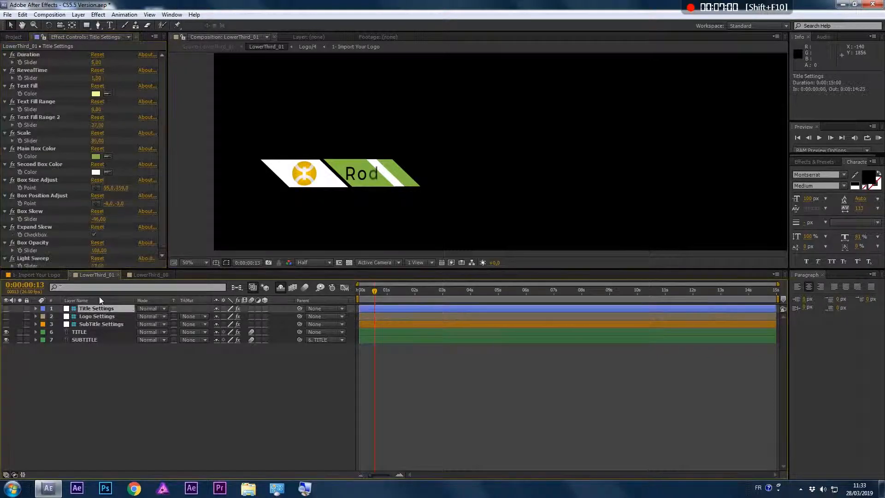
click(93, 235)
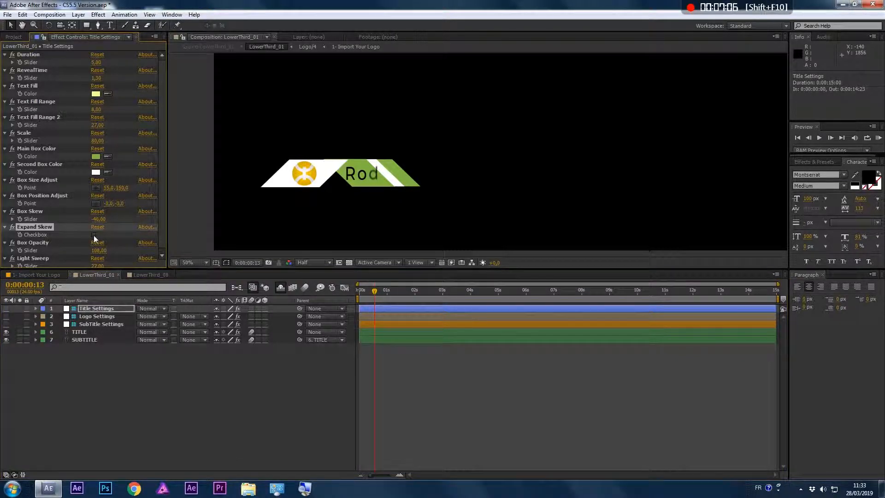
click(96, 317)
drag(98, 209, 93, 230)
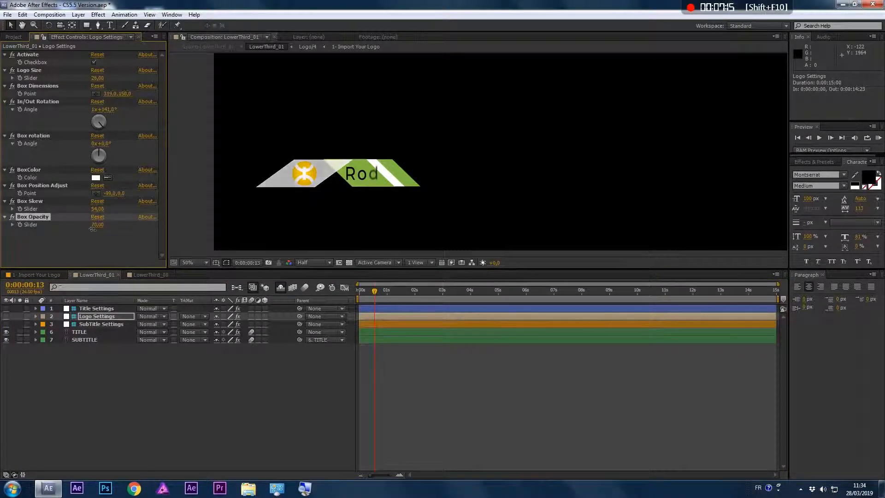
- Show the SubTitle Settings controls and set Position to about 579.5, 124.4 with the subtitle visible near 0:00:02:03
click(99, 323)
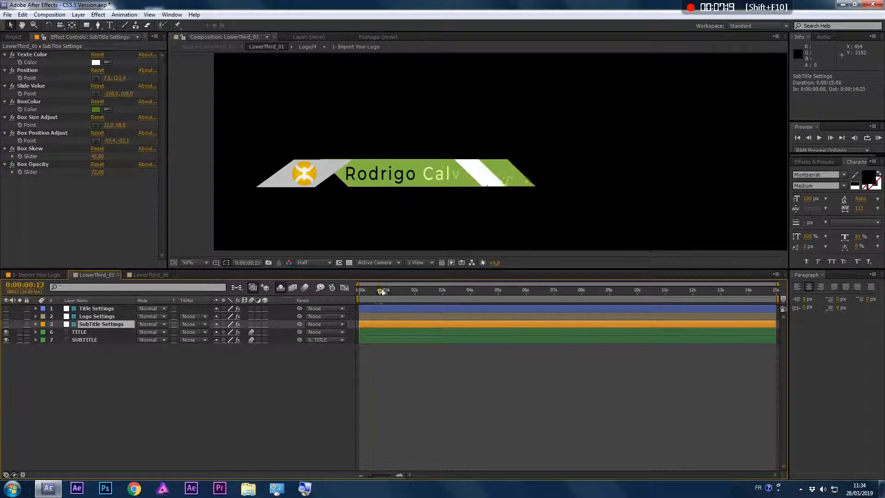
drag(382, 291, 419, 291)
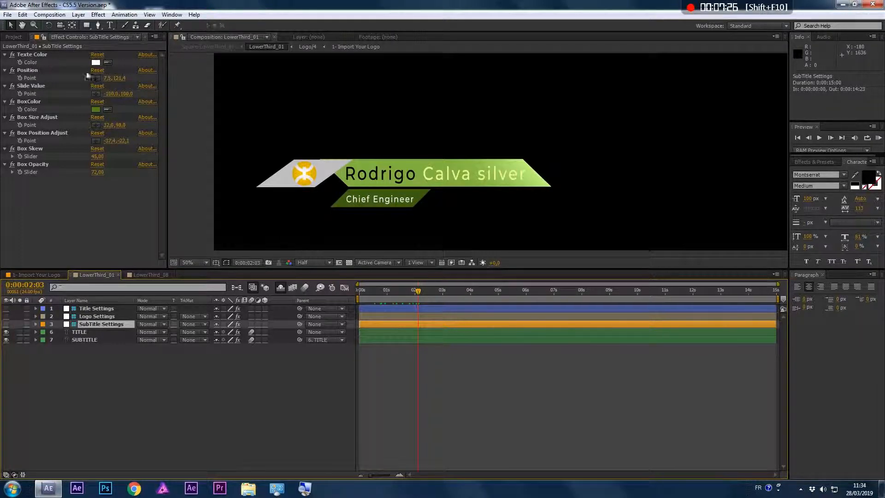
drag(116, 78, 377, 83)
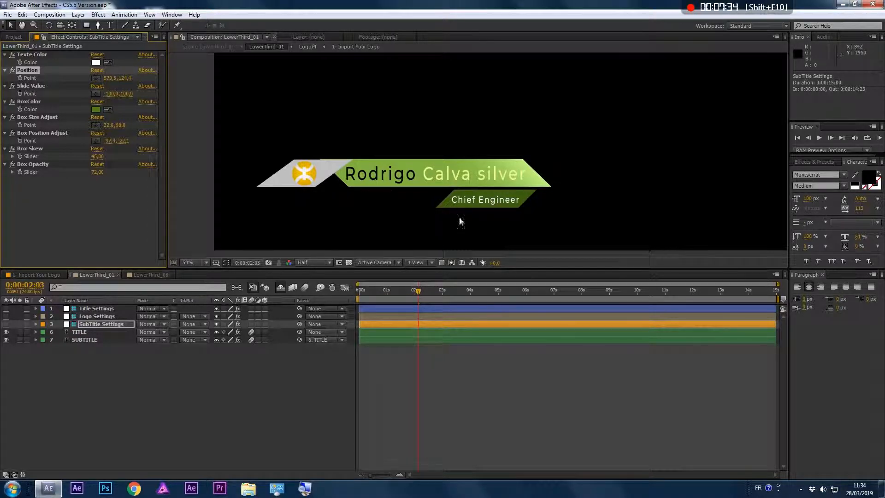
mouse_move(416, 290)
mouse_down()
mouse_move(383, 294)
mouse_move(415, 295)
mouse_up()
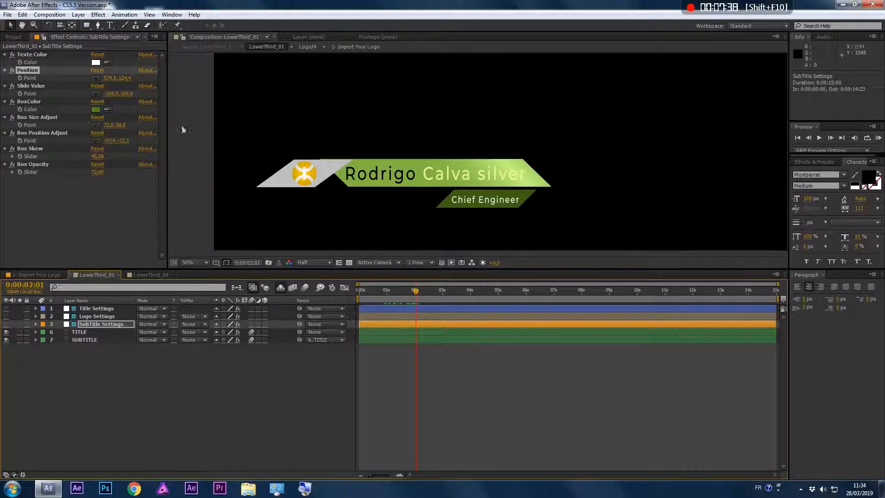
- Reset Slide Value of SubTitle Settings, try it at 0, about -173, and preview the subtitle's vertical slide-in
click(97, 86)
click(106, 93)
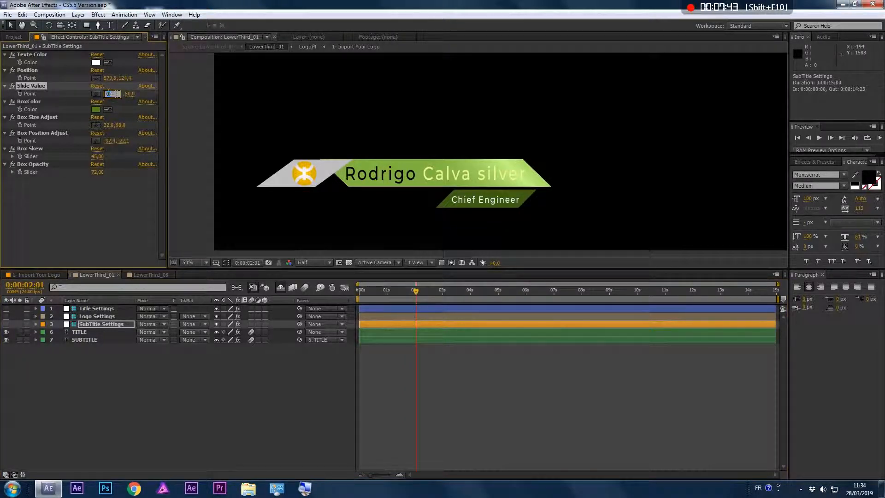
click(130, 119)
key(KP_0)
click(117, 96)
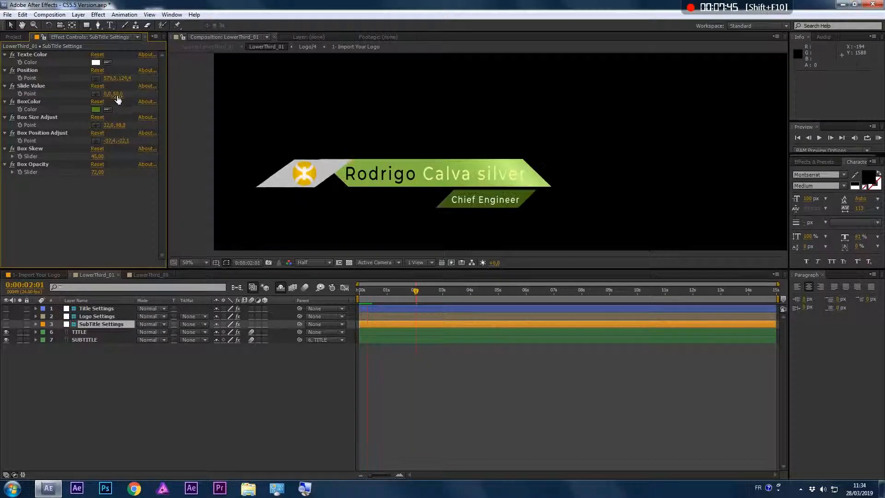
text(0)
drag(386, 288, 421, 294)
click(151, 88)
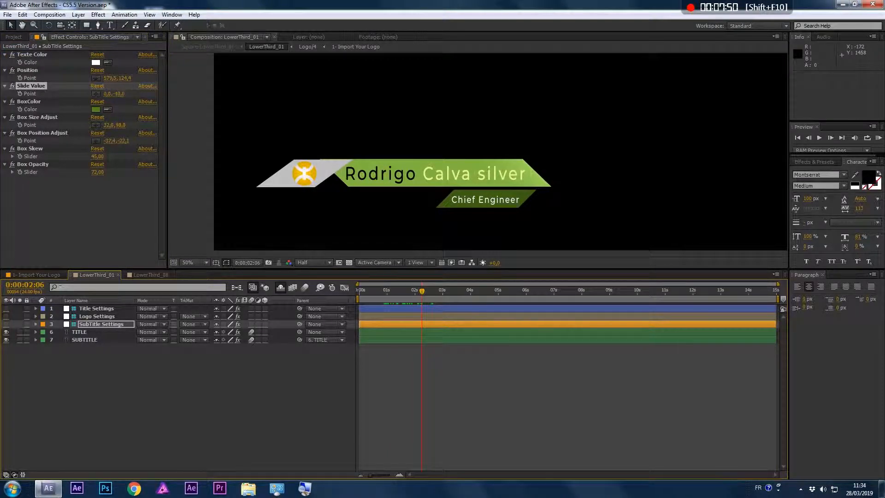
drag(120, 94, 92, 94)
click(376, 290)
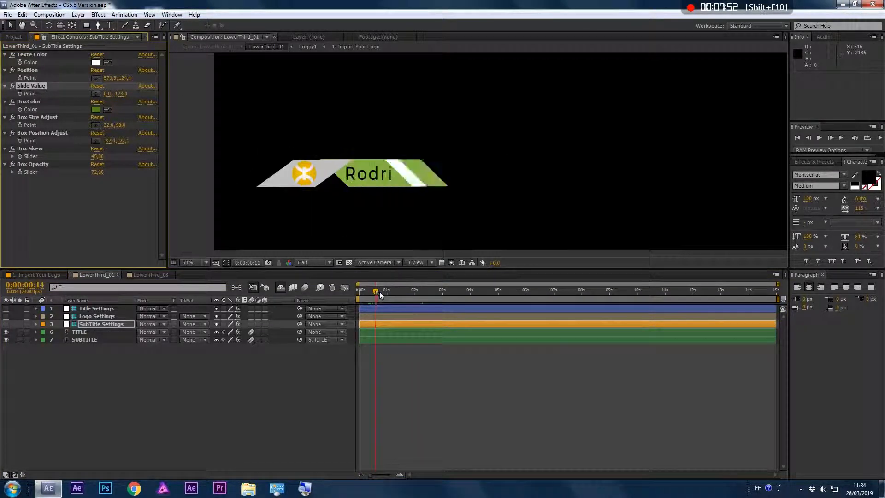
drag(380, 291, 412, 297)
- Try Slide Value of SubTitle Settings at about 248, 0 and preview the subtitle's horizontal slide-in
click(121, 94)
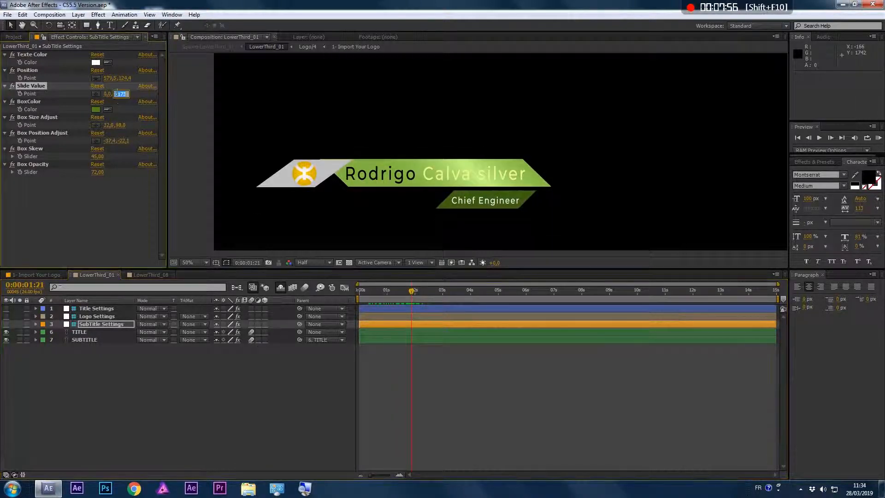
text(0)
key(Return)
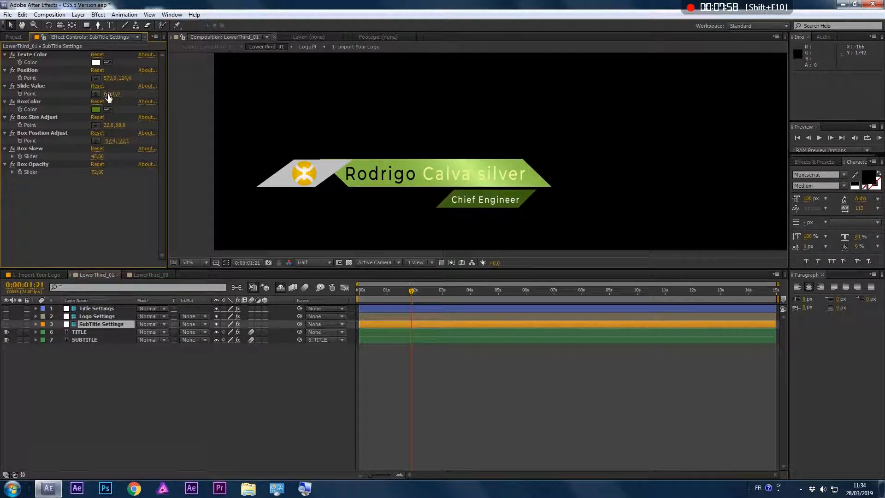
drag(108, 95, 226, 101)
mouse_move(415, 292)
mouse_down()
mouse_move(375, 292)
mouse_move(414, 292)
mouse_move(393, 292)
mouse_move(404, 293)
mouse_up()
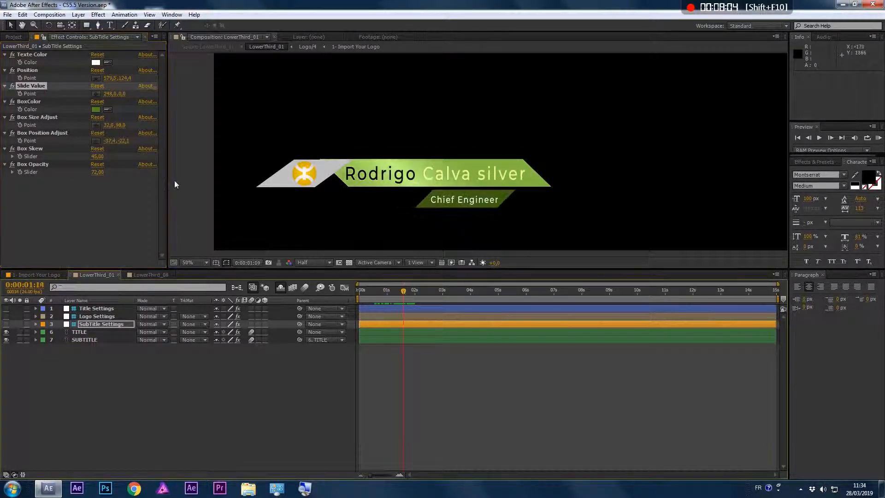
- Try Slide Value of SubTitle Settings at about -248, 0 and preview the subtitle sliding in from the opposite side
click(110, 93)
text(0)
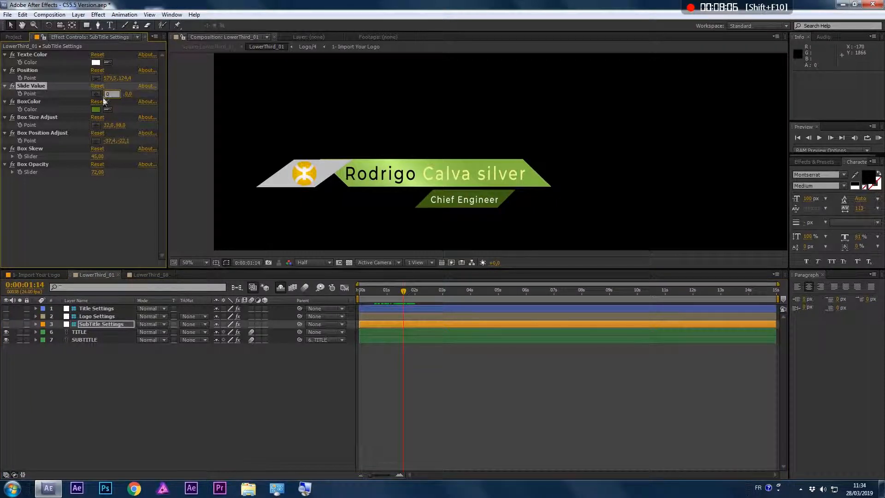
click(74, 99)
drag(106, 95, 0, 94)
drag(388, 290, 431, 296)
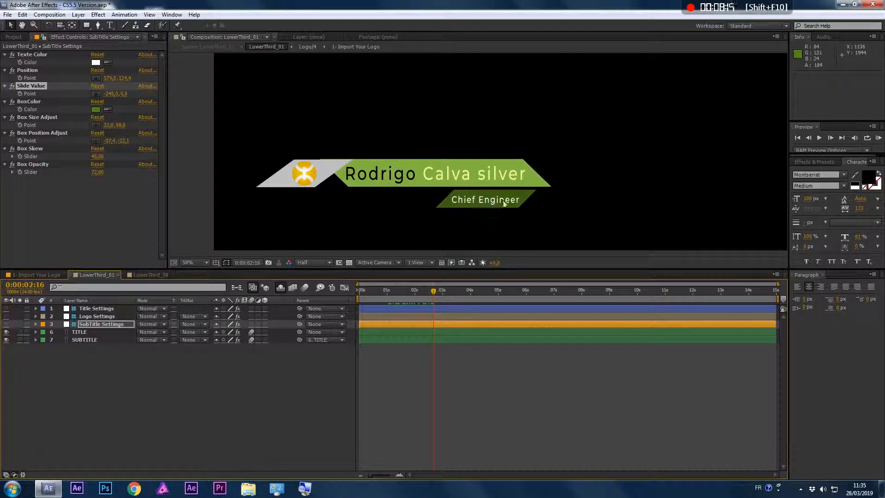
- Set Slide Value of SubTitle Settings to 0, about 105, and preview the subtitle's slide-in up to 0:00:02:04
click(109, 94)
text(0)
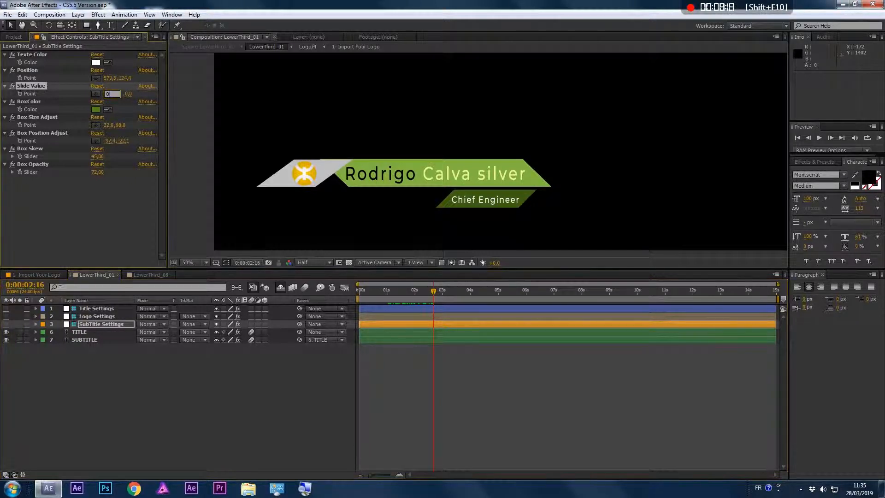
click(135, 96)
drag(119, 94, 137, 99)
drag(384, 292, 419, 294)
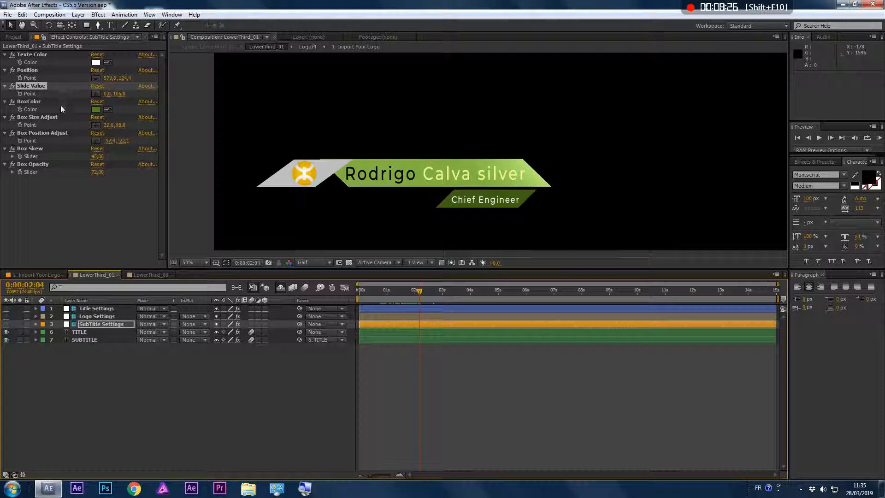
- Change BoxColor of SubTitle Settings to a brighter green
click(30, 103)
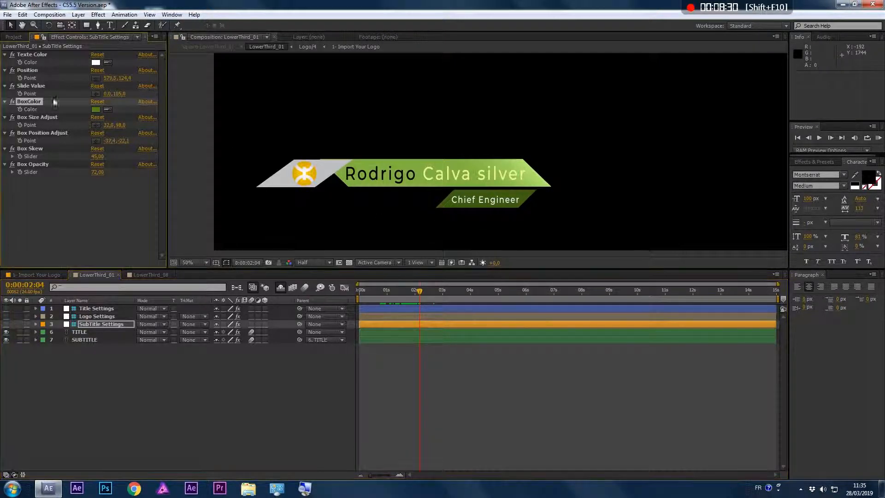
click(96, 110)
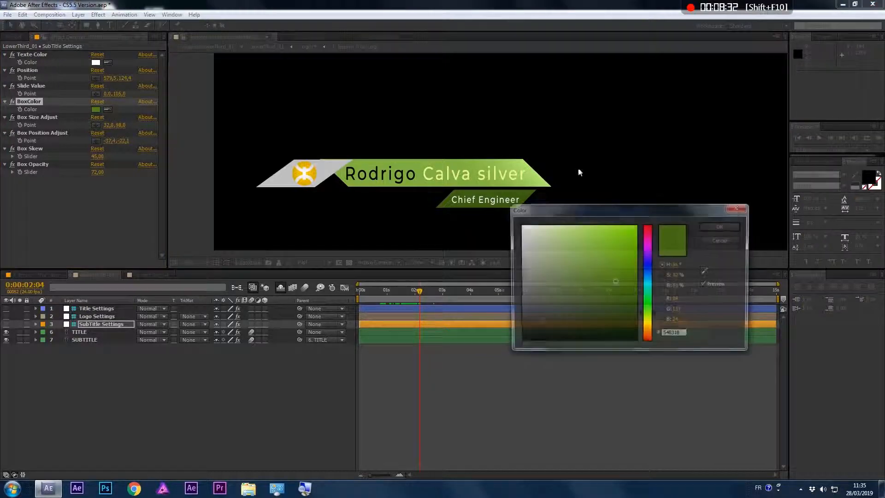
click(637, 242)
click(721, 227)
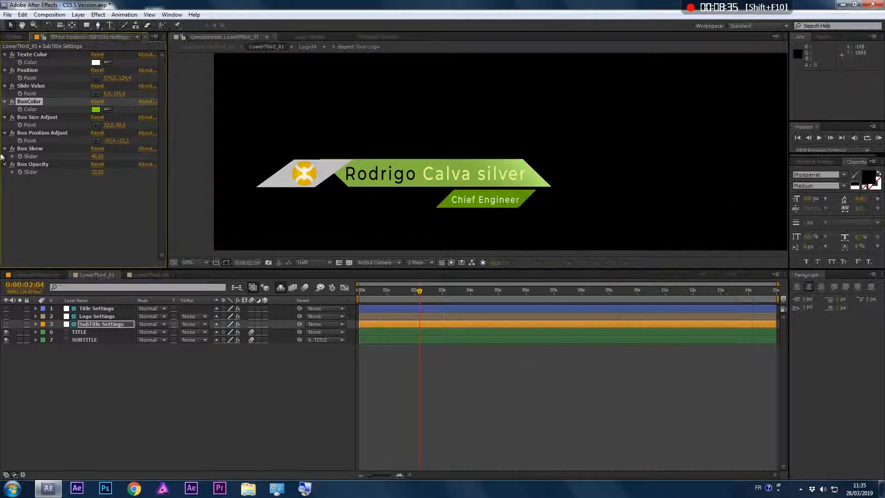
- Set Box Size Adjust of SubTitle Settings to about 37, 104, Box Skew to 22 and Box Opacity to 44
click(101, 125)
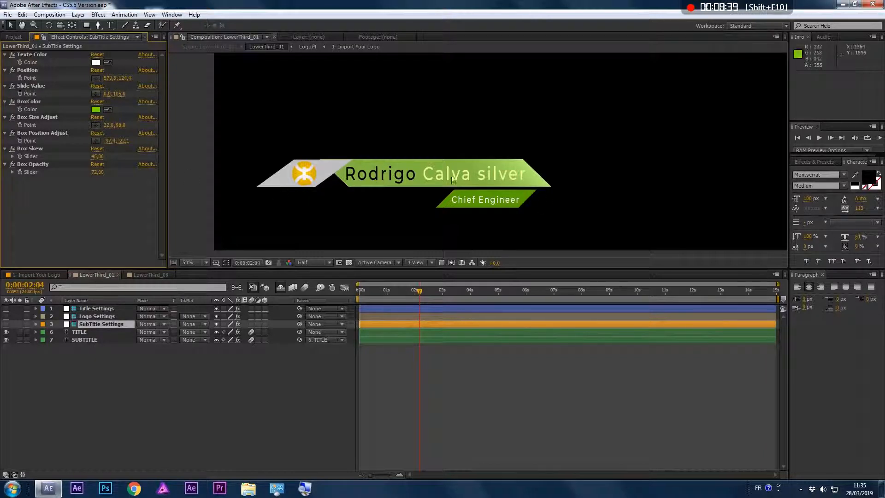
drag(108, 128, 88, 173)
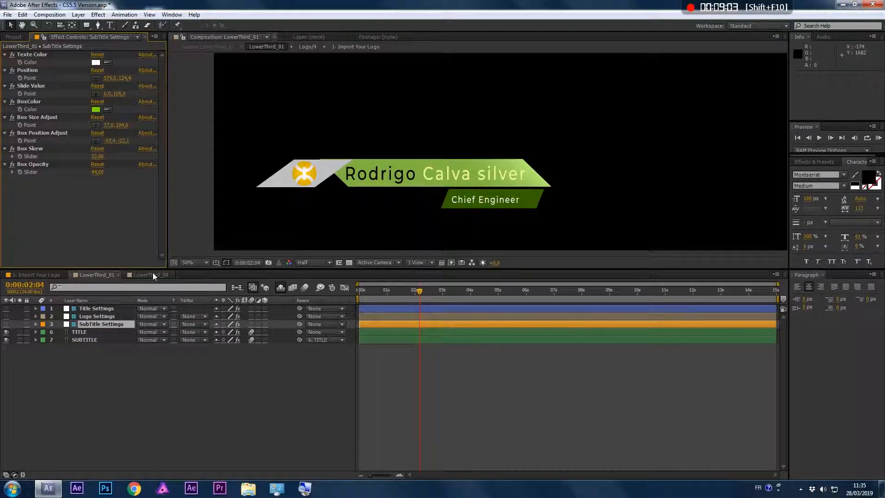
- In the LowerThird_08 composition, examine the Title Settings roundness controls and the SubTitle Settings box and stroke controls
click(14, 37)
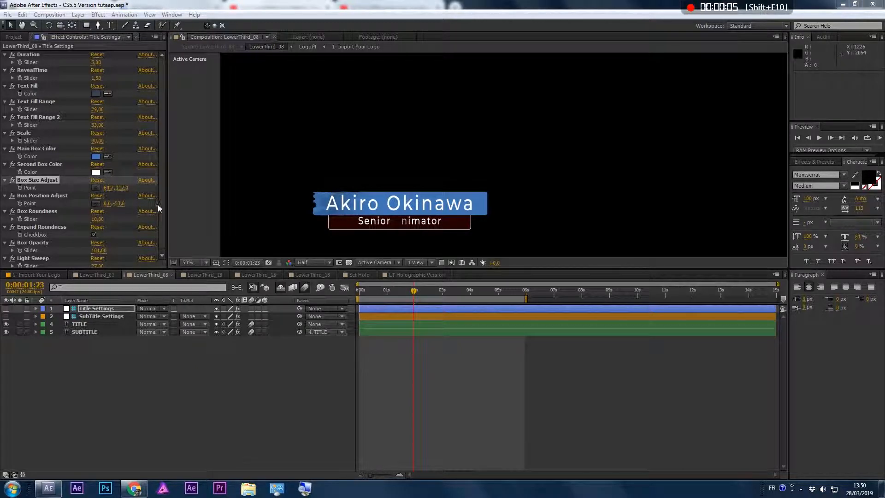
scroll(161, 209, down, 1)
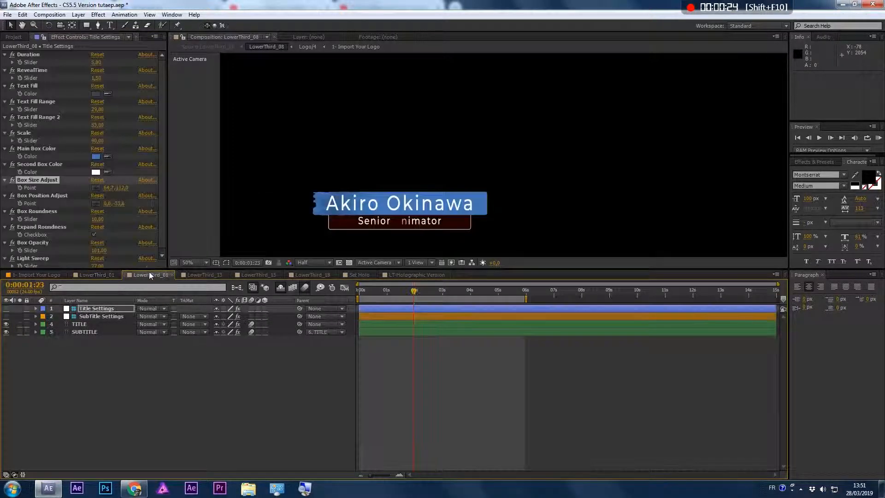
click(112, 309)
click(98, 220)
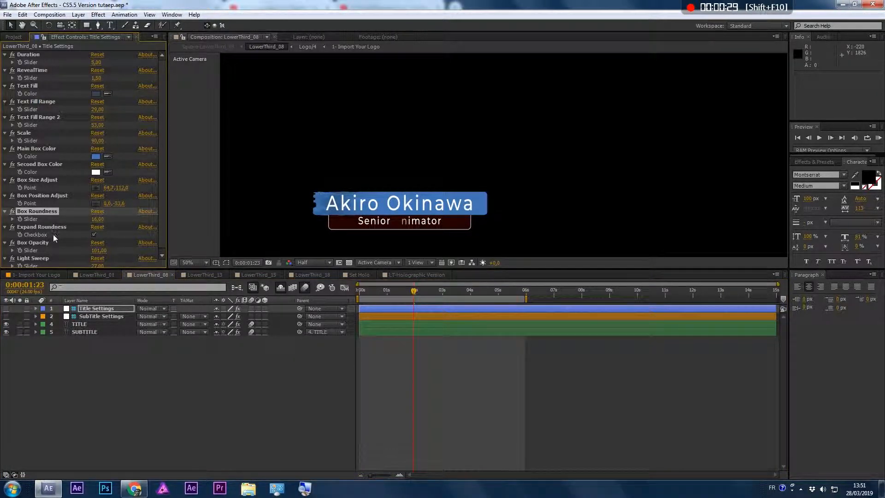
scroll(159, 231, down, 1)
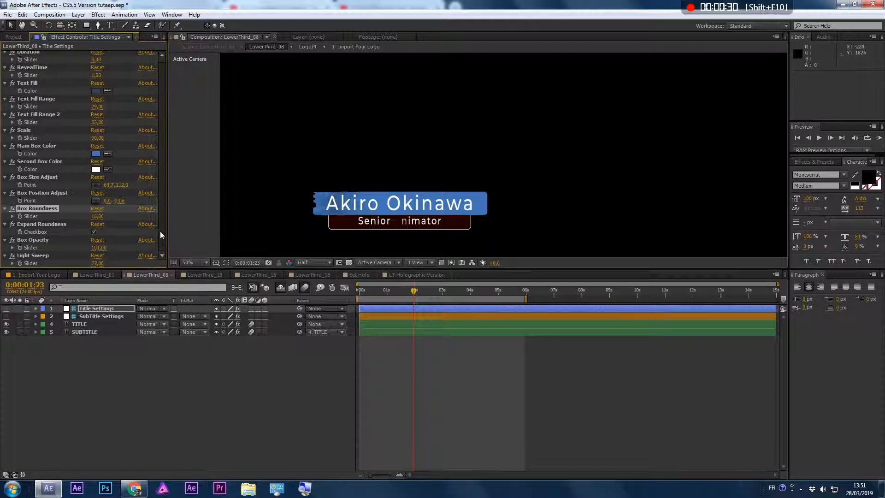
click(84, 316)
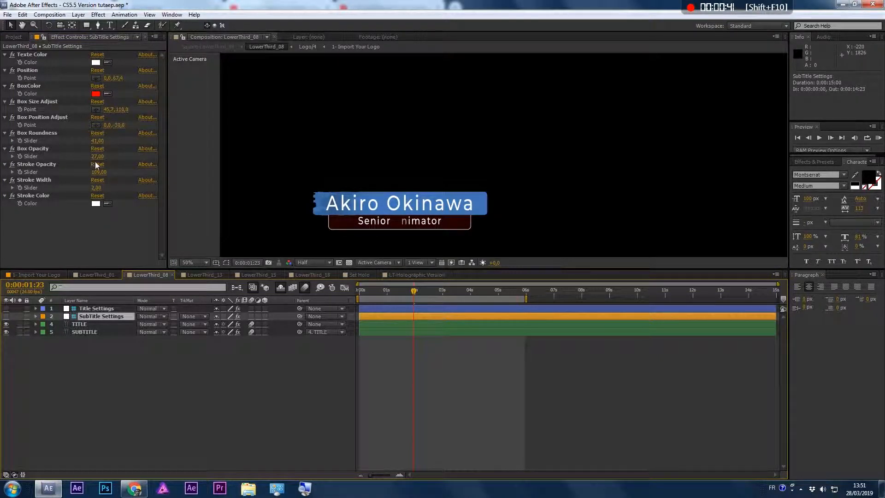
- Set Box Opacity of SubTitle Settings to about 102 and Stroke Opacity to about 53, and preview the animation up to 0:00:02:05
mouse_move(96, 157)
mouse_down()
mouse_move(131, 158)
mouse_move(97, 172)
mouse_move(23, 172)
mouse_move(75, 172)
mouse_up()
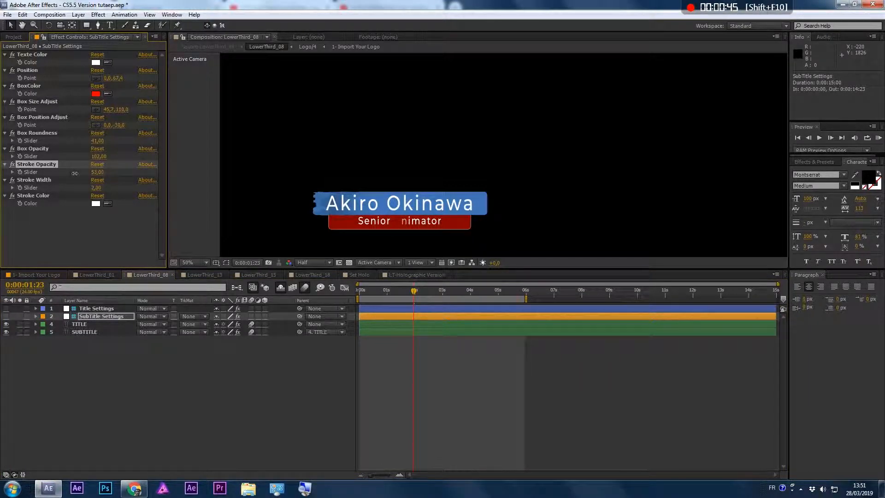
click(387, 291)
drag(388, 291, 406, 289)
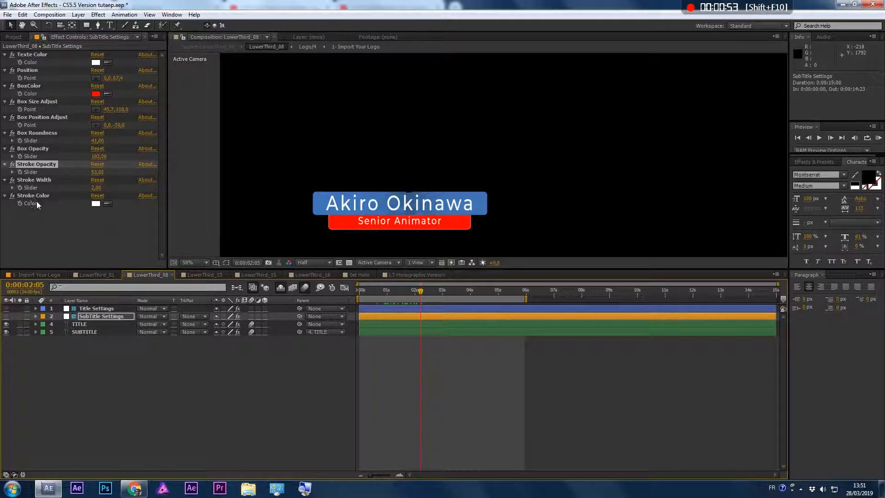
- In the LowerThird_13 composition, preview the animation and Title Settings, and set Position of SubTitle Settings to about 42, 36
click(196, 275)
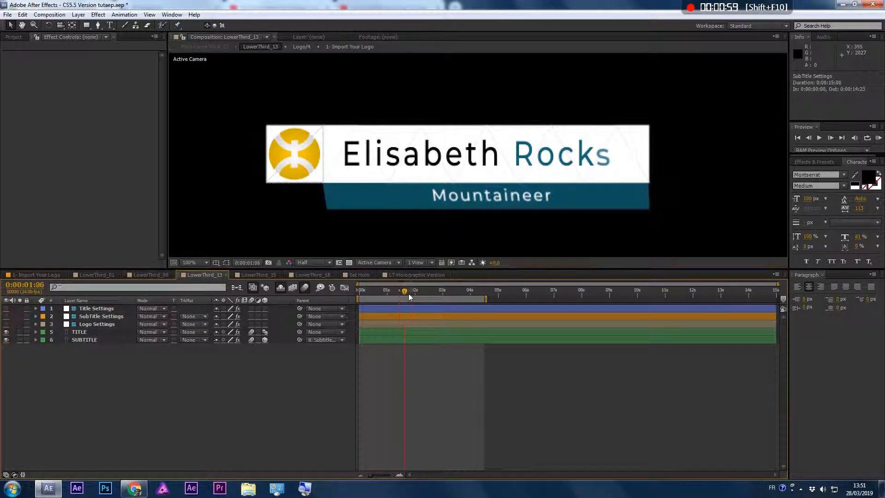
mouse_move(408, 298)
mouse_down()
mouse_move(370, 297)
mouse_move(402, 298)
mouse_up()
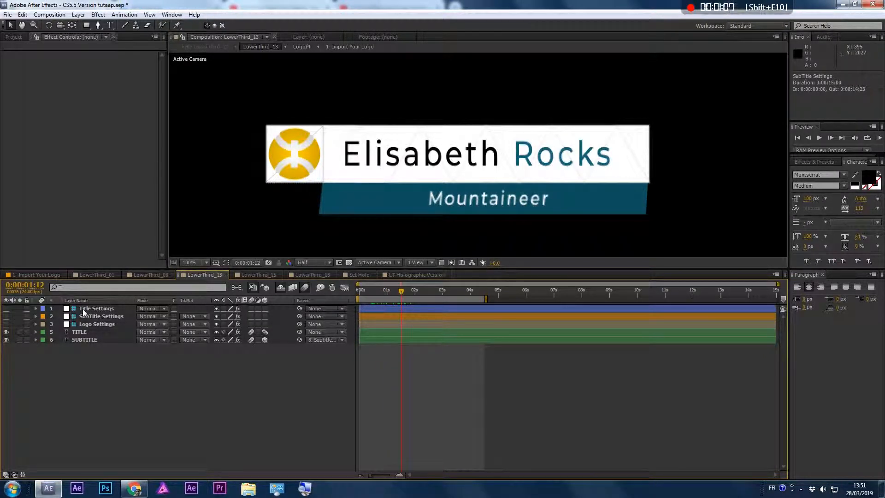
click(82, 309)
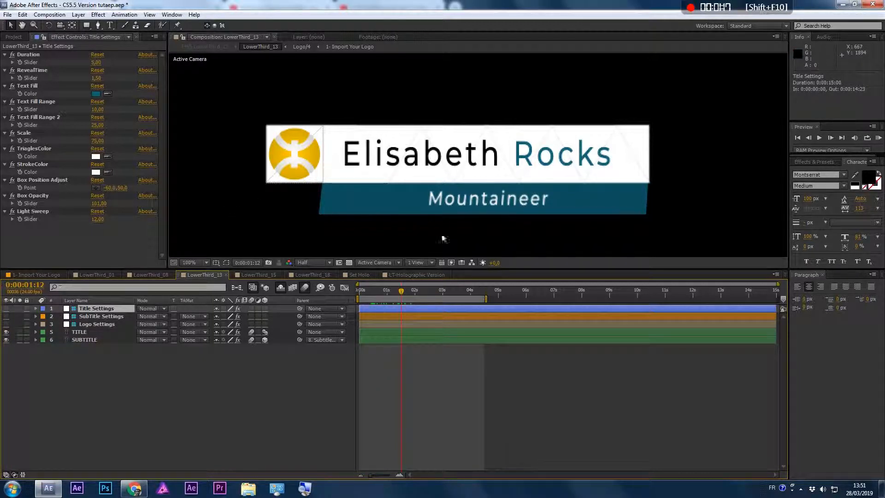
click(398, 291)
mouse_move(398, 290)
mouse_down()
mouse_move(408, 291)
mouse_move(397, 292)
mouse_up()
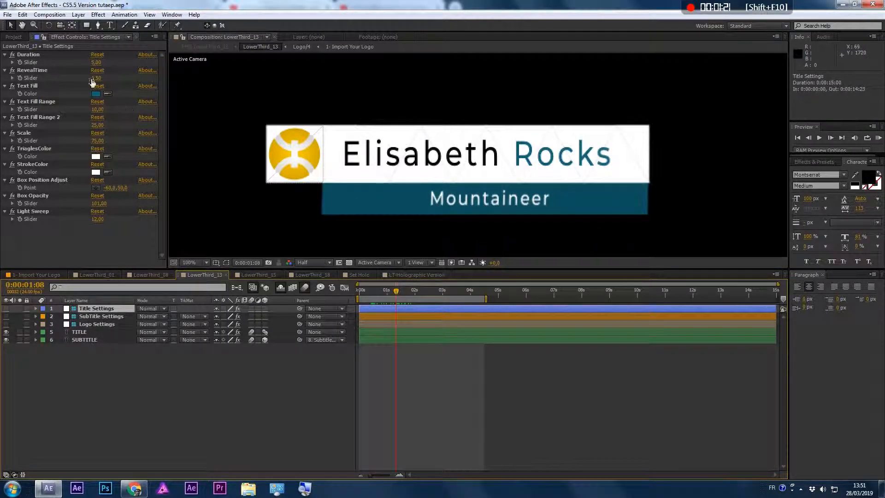
click(91, 317)
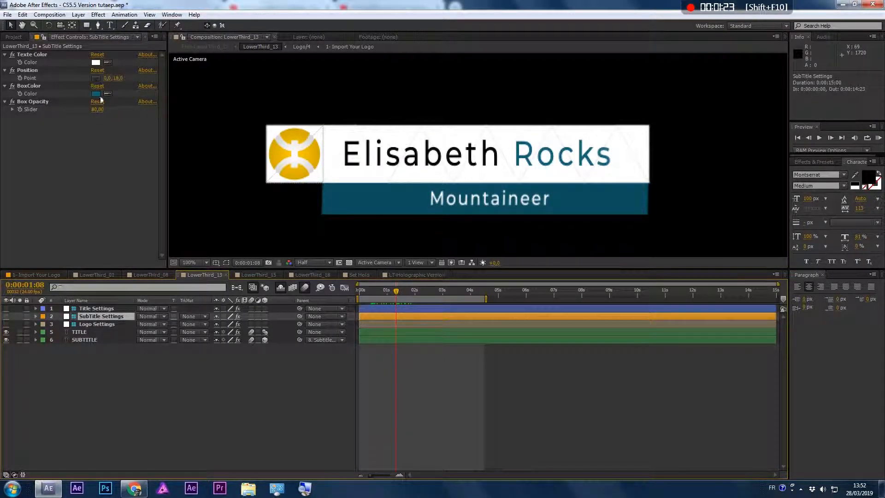
drag(118, 78, 124, 78)
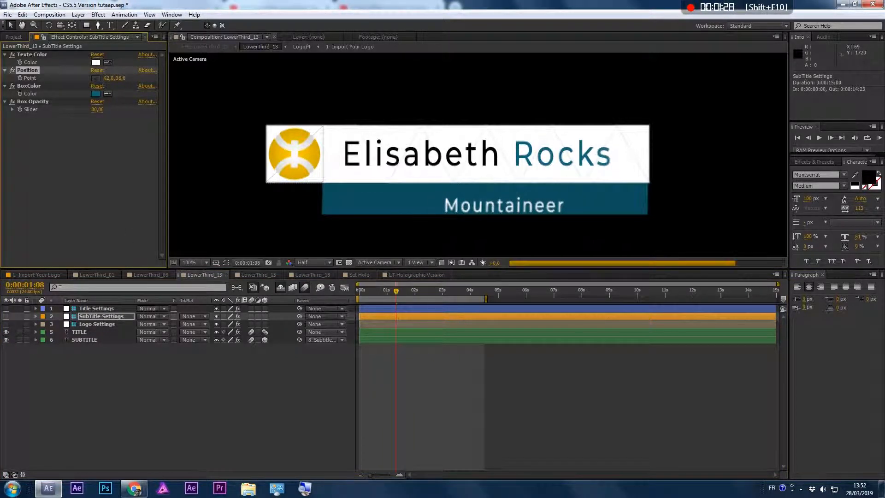
- Set box size of Logo Settings to 121 and shift Box Position Adjust horizontally to about -44
click(105, 325)
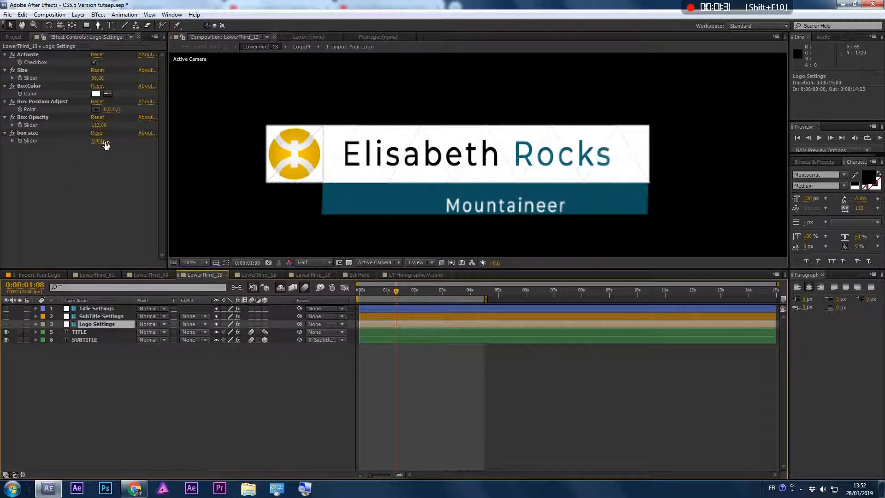
mouse_move(105, 143)
mouse_down()
mouse_move(84, 141)
mouse_move(110, 140)
mouse_up()
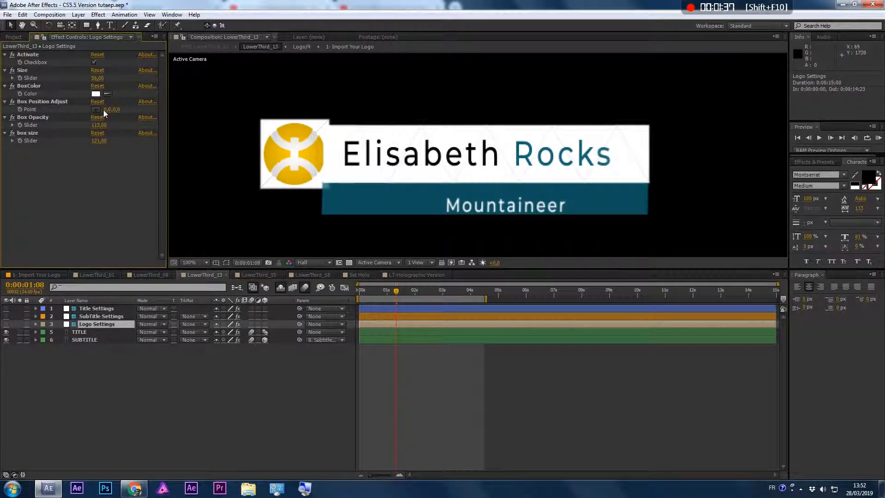
drag(108, 110, 129, 109)
- Restore the logo's Box Position Adjust to 0, 0 and its box size to 100
click(124, 110)
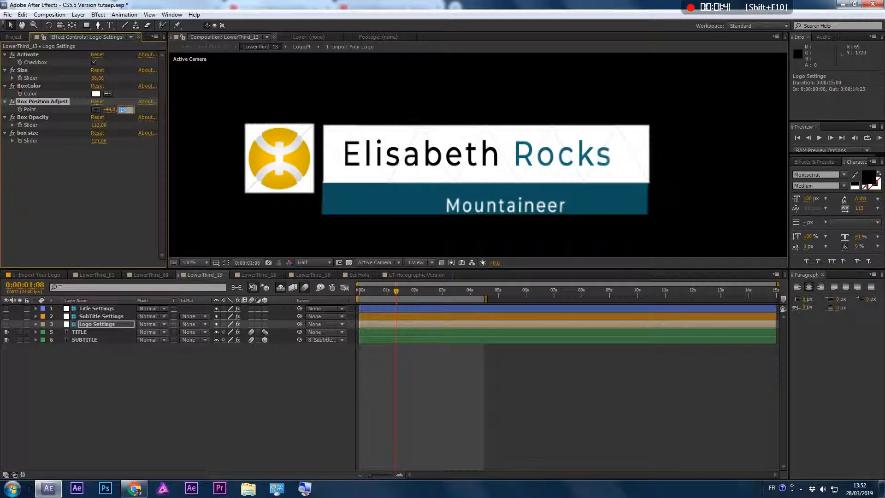
click(99, 101)
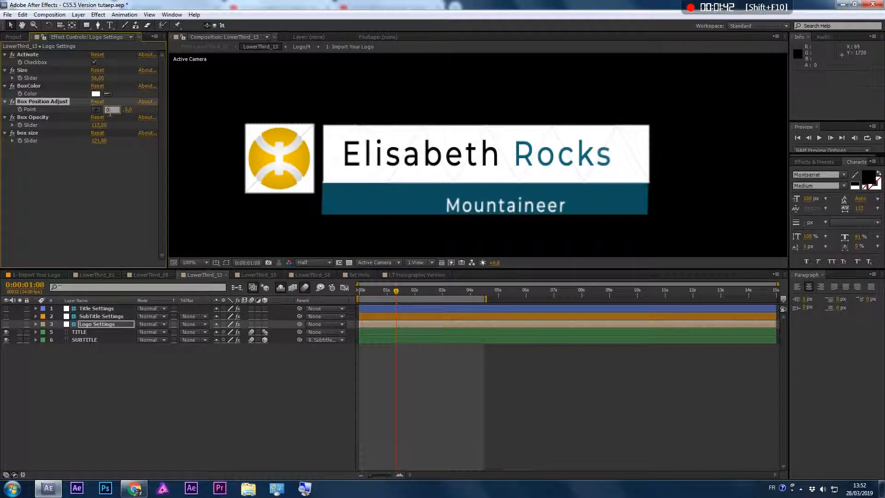
click(97, 142)
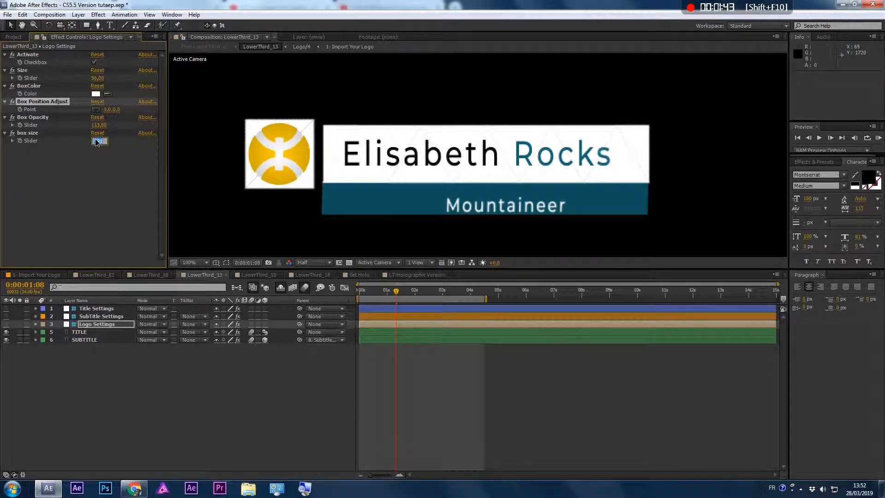
click(102, 166)
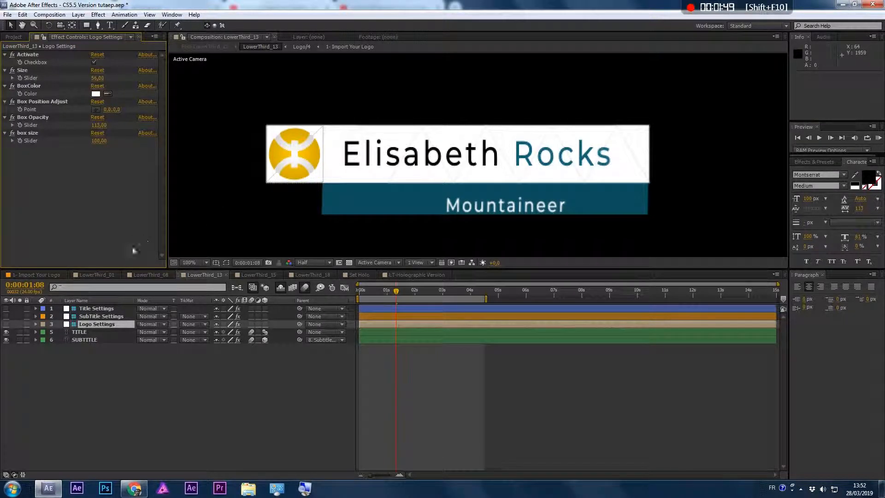
- In the LowerThird_15 composition, set boxes height of Title Settings to 189 and preview the reveal at 0:00:00:11
click(253, 276)
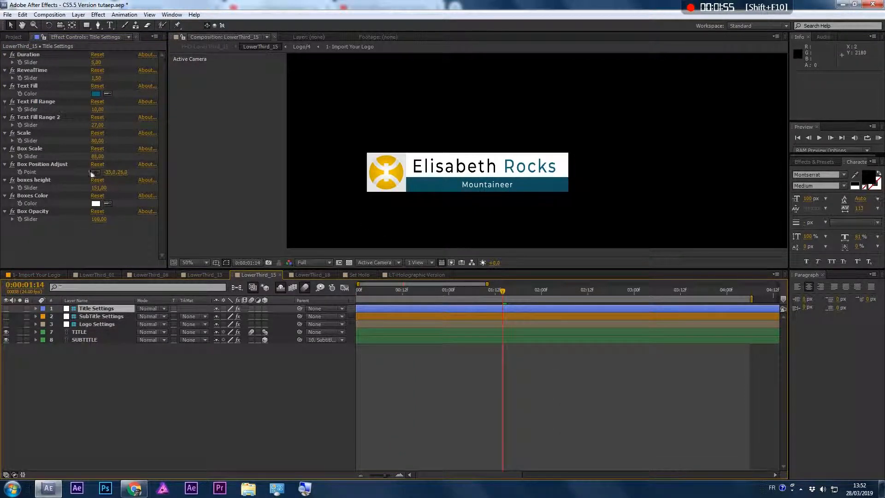
drag(418, 293, 452, 295)
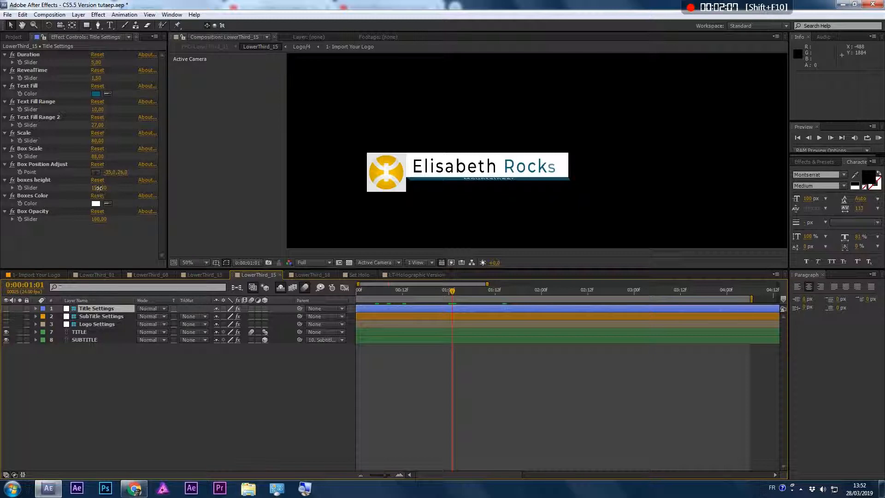
drag(98, 188, 116, 189)
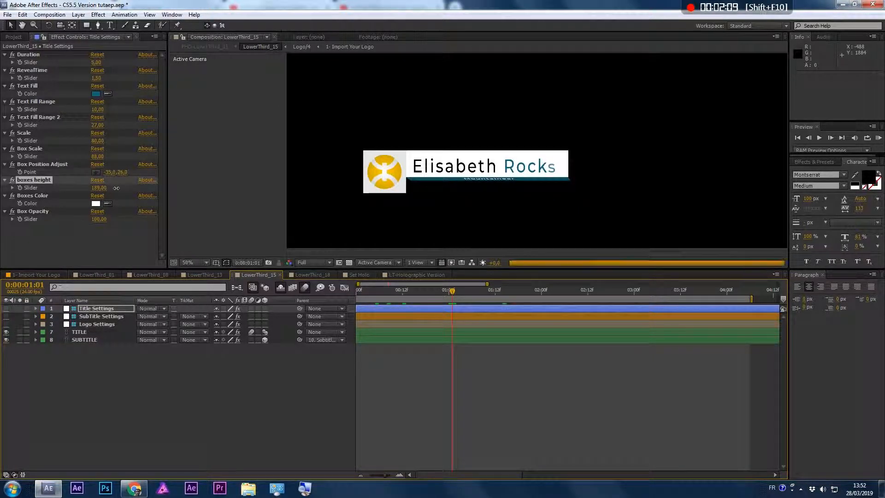
click(399, 290)
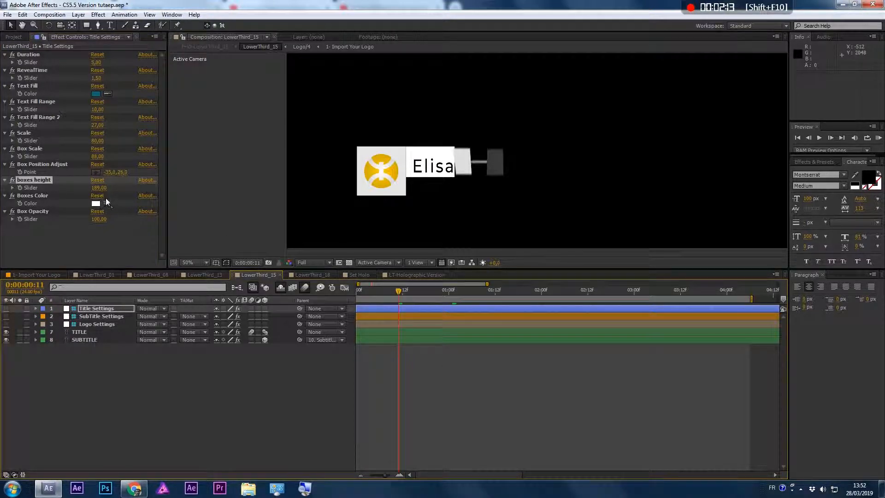
- Set boxes height of Title Settings to 234 and preview the boxes and subtitle up to 0:00:01:10
drag(116, 186, 118, 186)
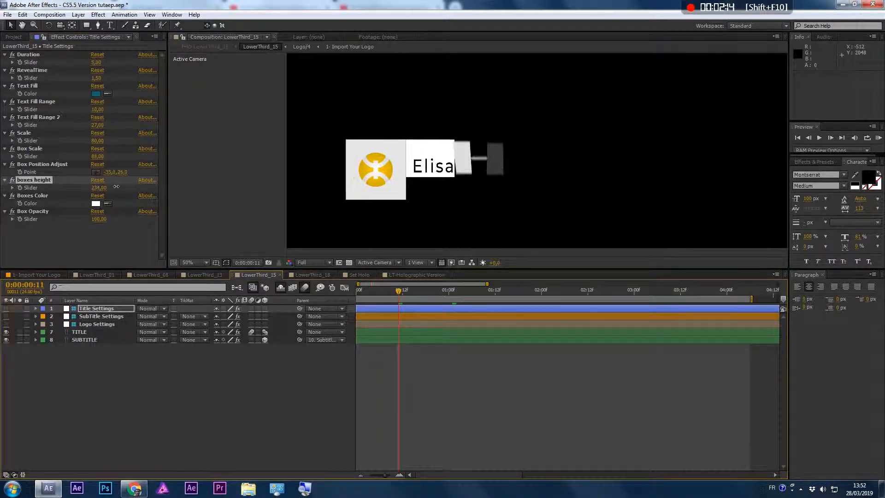
click(380, 292)
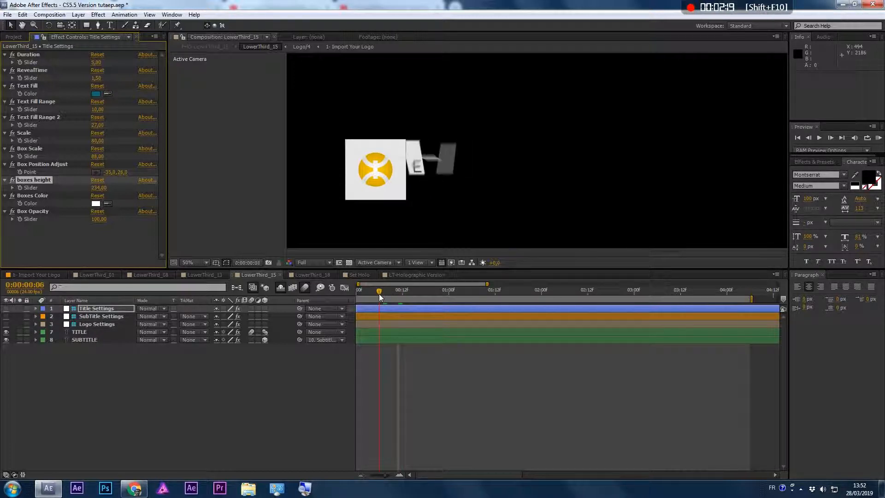
click(450, 290)
click(487, 292)
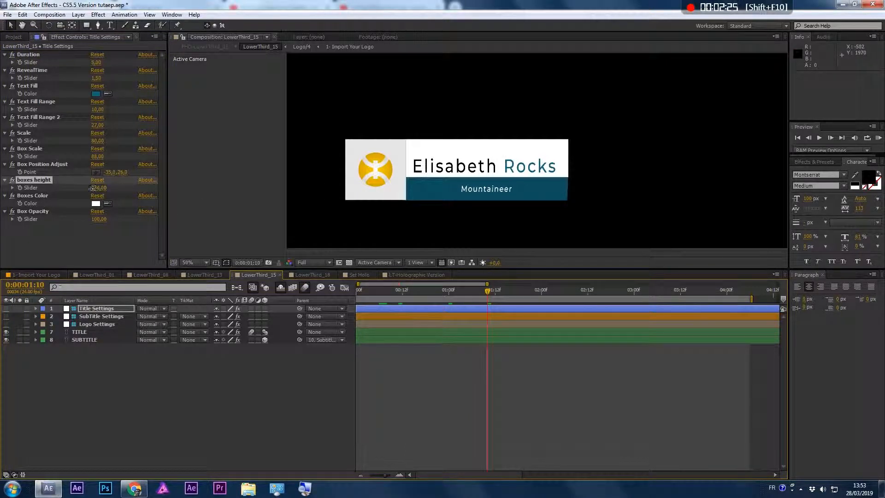
- Set boxes height of Title Settings to about 178 and preview the lower third up to 0:00:02:00
drag(91, 188, 74, 190)
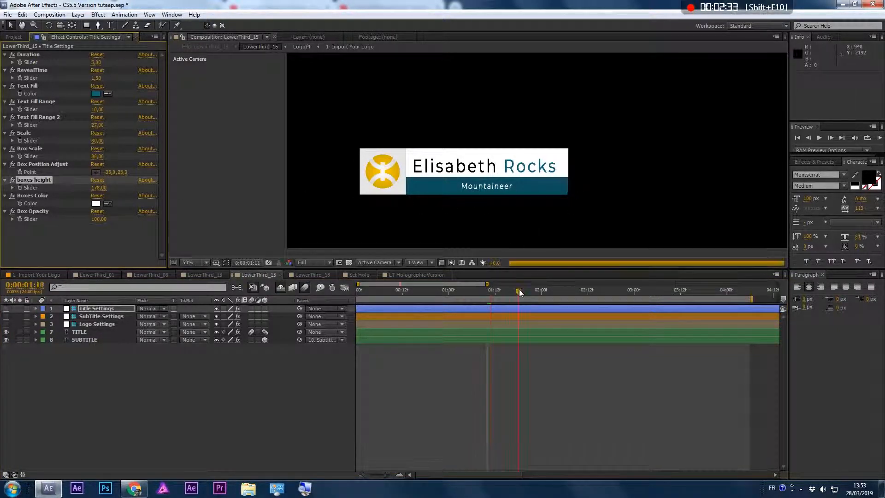
click(455, 297)
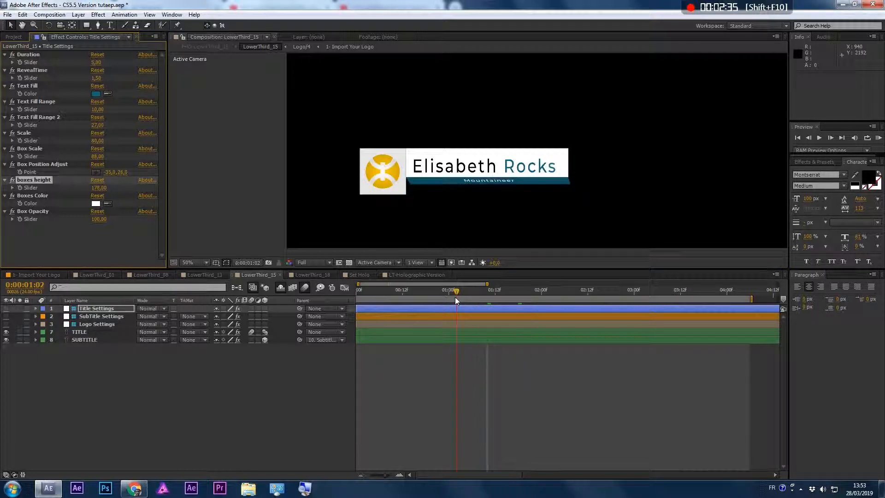
click(543, 296)
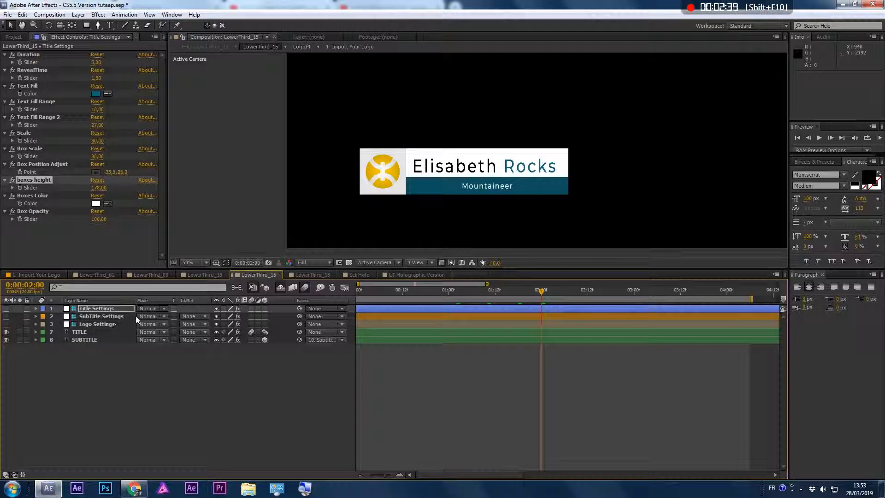
- In the LowerThird_18 composition, enable LogoStay in Logo Settings and preview the animation up to 0:00:04:17
click(311, 274)
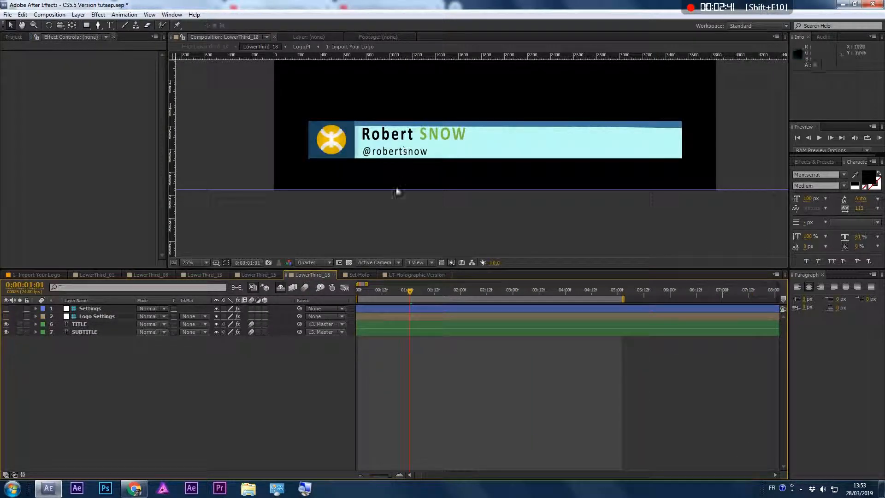
click(85, 314)
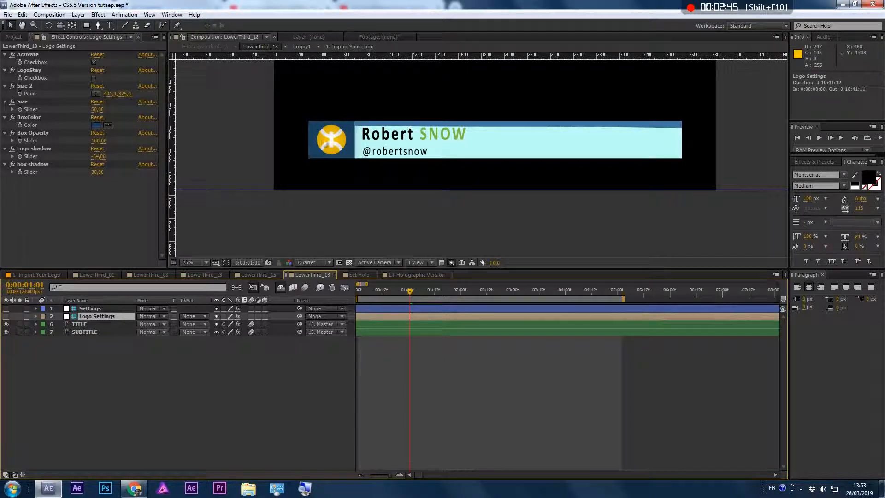
click(94, 61)
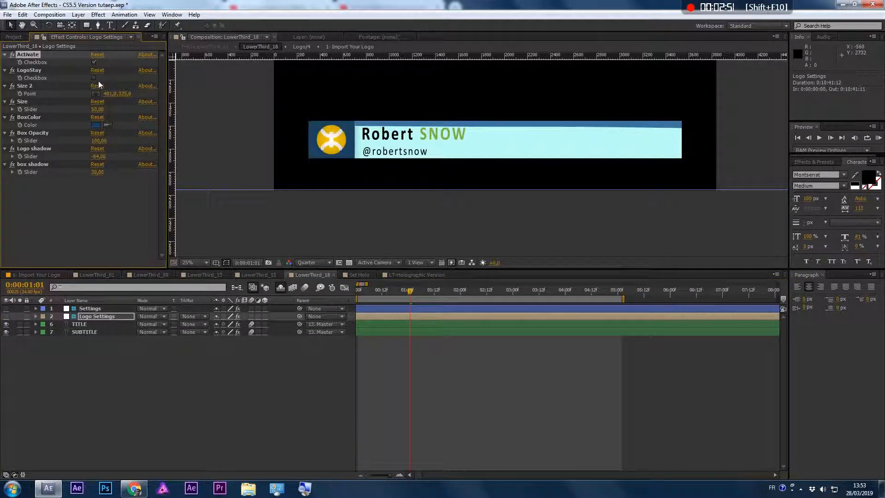
click(94, 78)
click(427, 293)
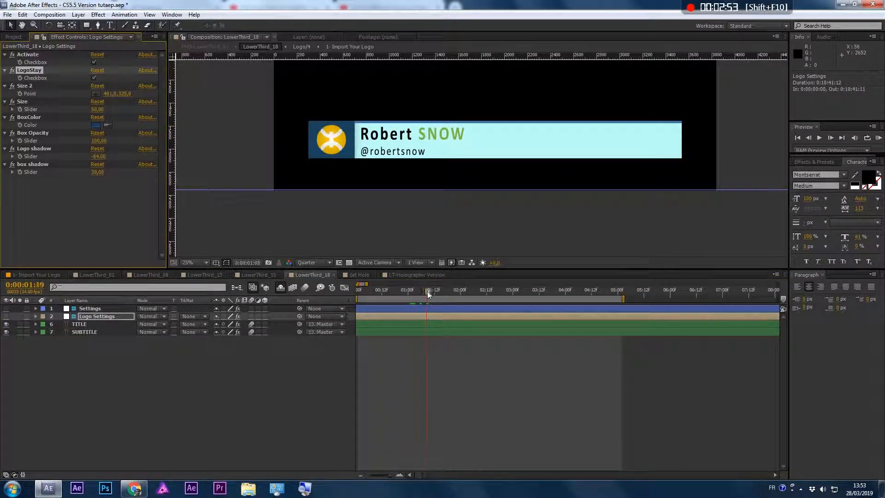
drag(427, 293, 611, 288)
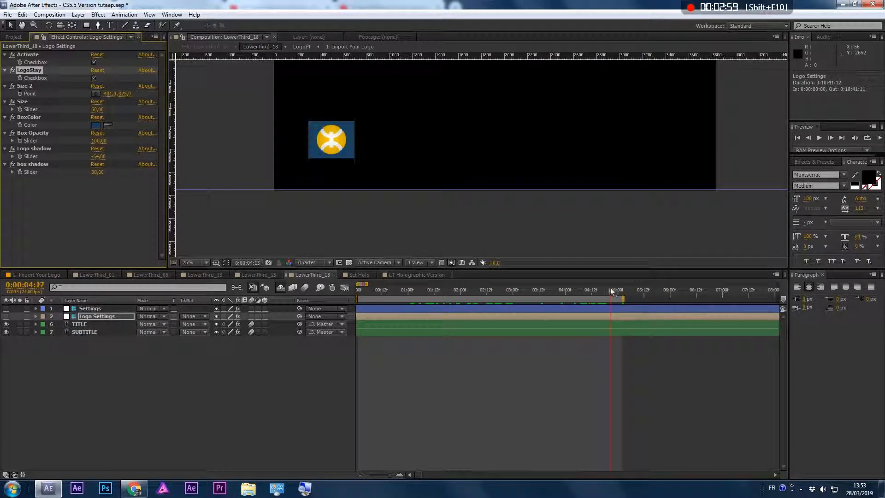
- Turn off LogoStay in Logo Settings and preview the logo's exit between about 0:00:04:22 and 0:00:05:01
click(94, 78)
click(95, 78)
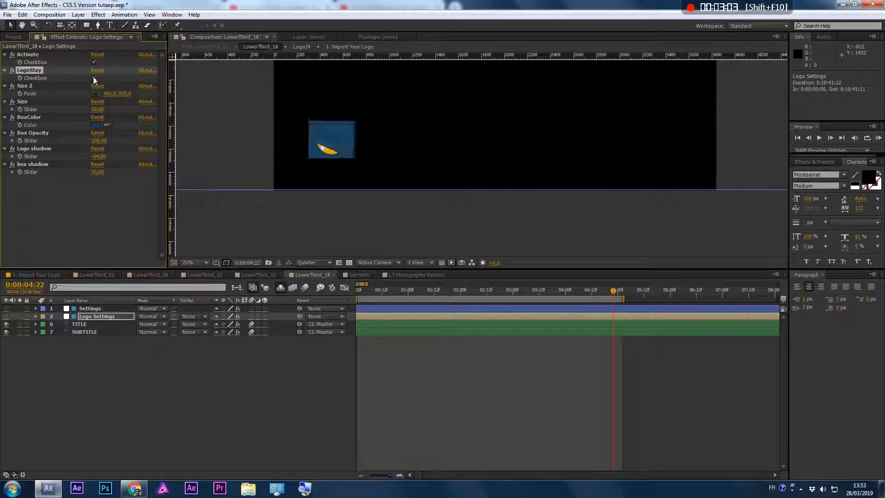
click(94, 78)
click(316, 263)
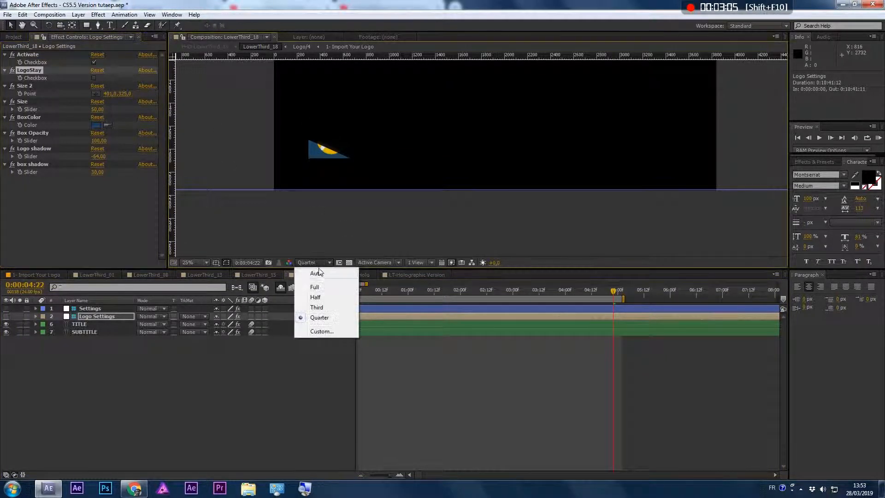
drag(613, 294, 620, 296)
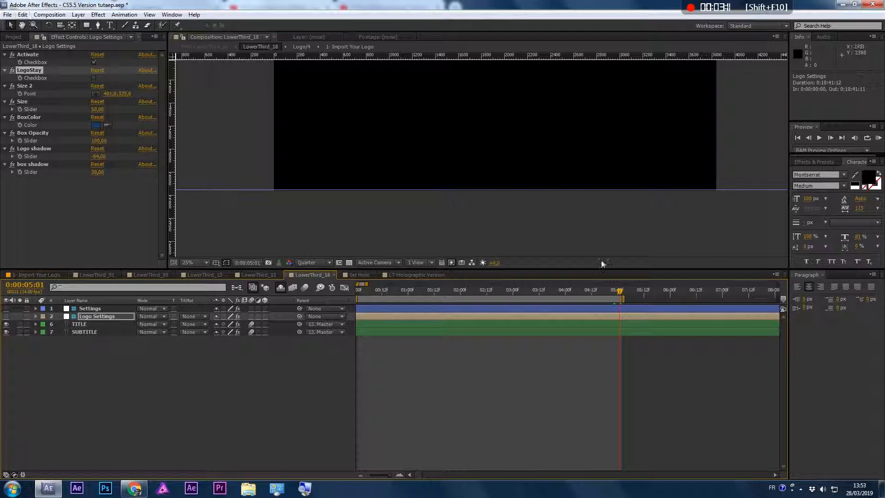
click(622, 299)
drag(618, 292, 616, 292)
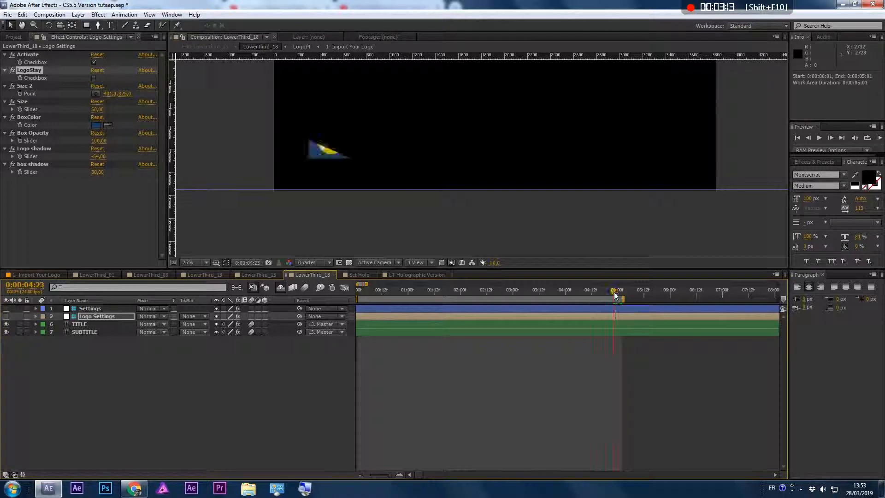
- Purge all memory caches and preview the logo's exit in LowerThird_18 up to 0:00:05:01
click(22, 14)
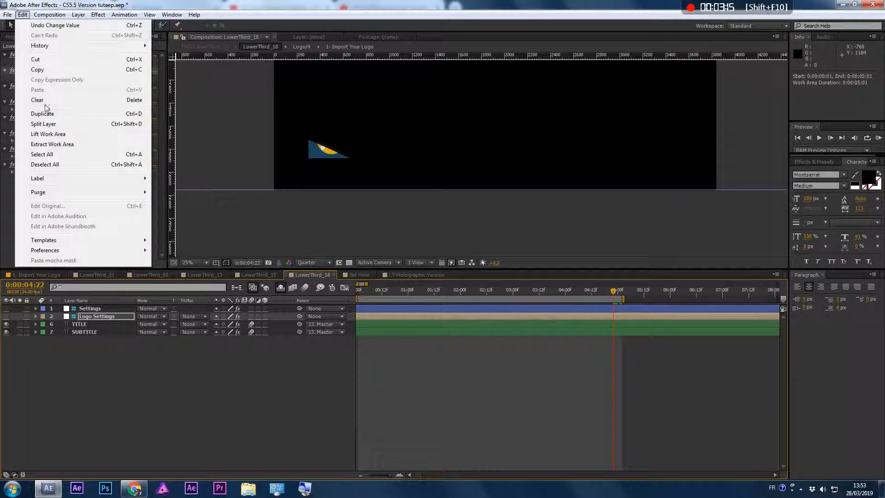
mouse_move(57, 192)
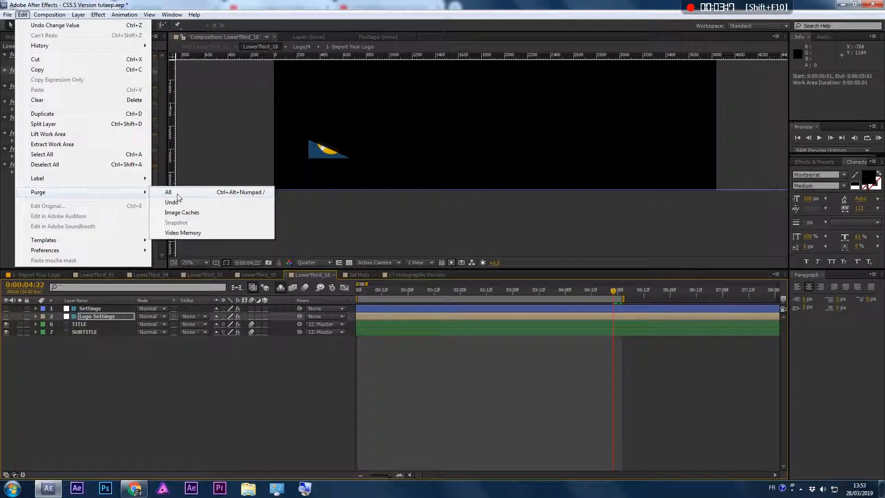
click(162, 193)
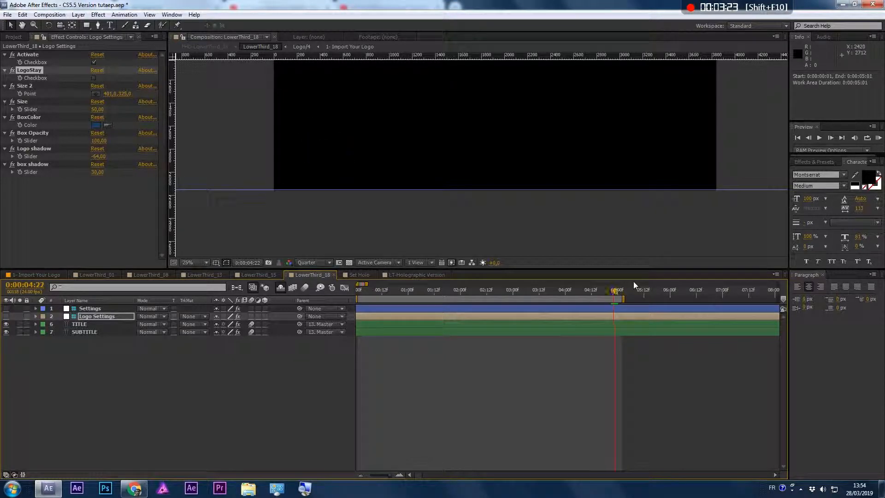
key(Page_Down)
key(Page_Down)
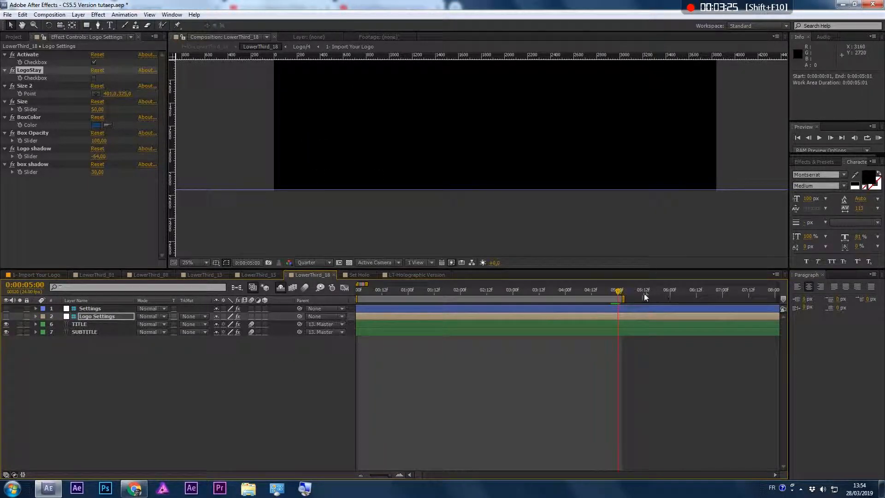
key(Page_Down)
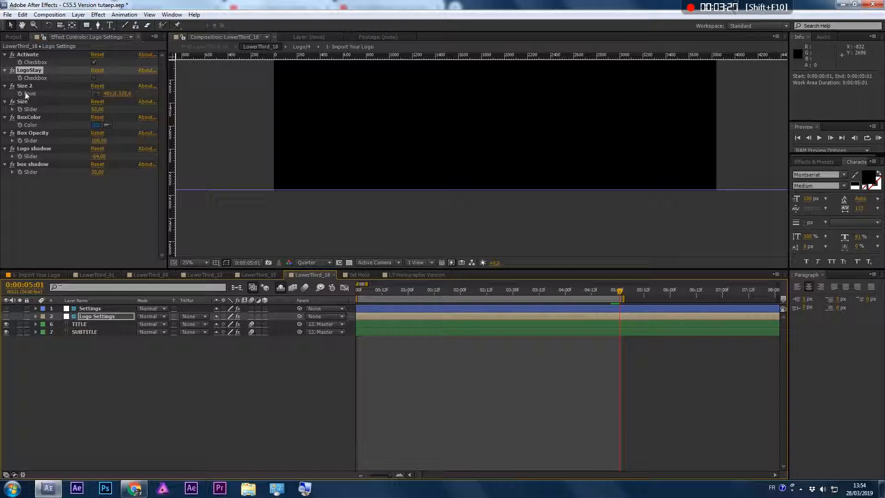
- At 0:00:01:21, set the horizontal Size 2 value of Logo Settings to 781 and purge all caches
click(455, 291)
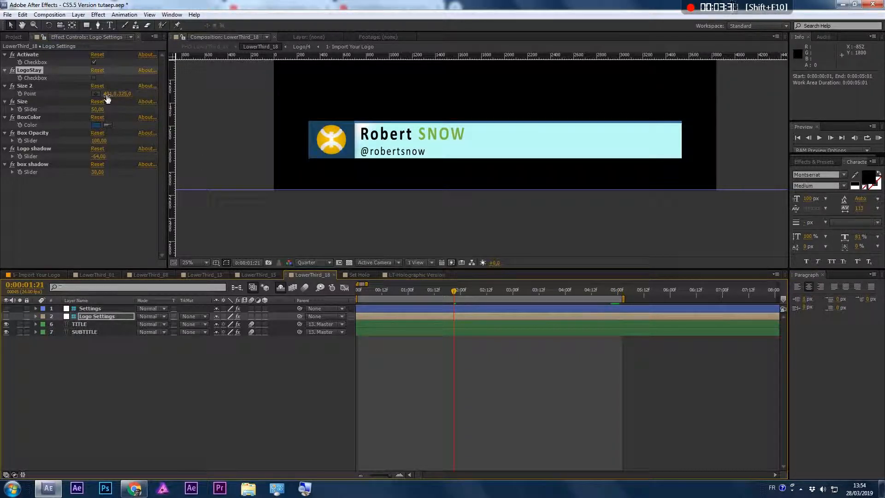
drag(108, 93, 357, 109)
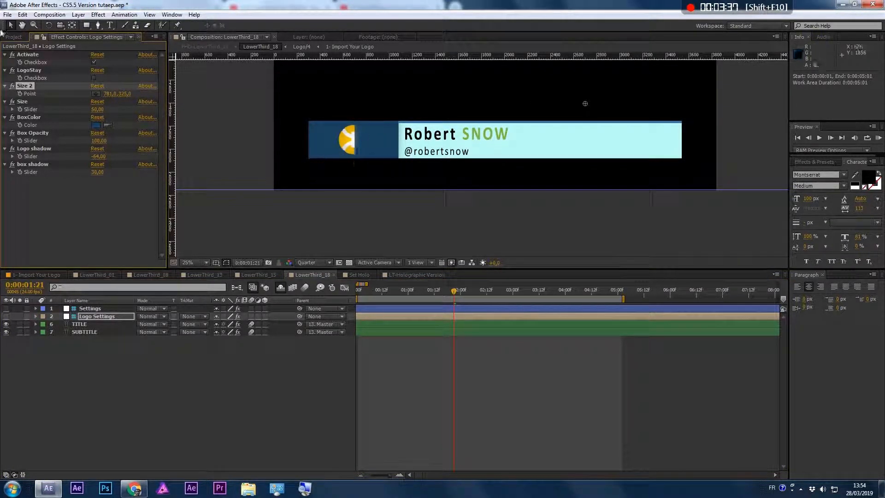
click(23, 14)
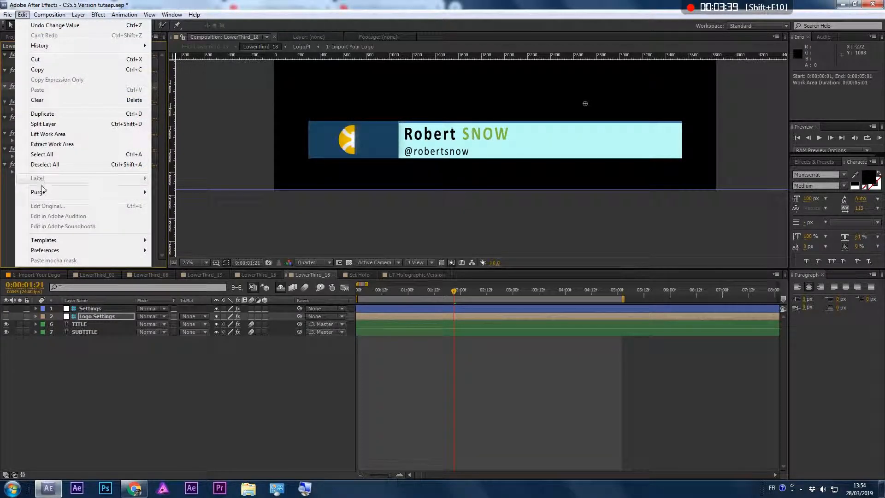
mouse_move(38, 192)
click(169, 192)
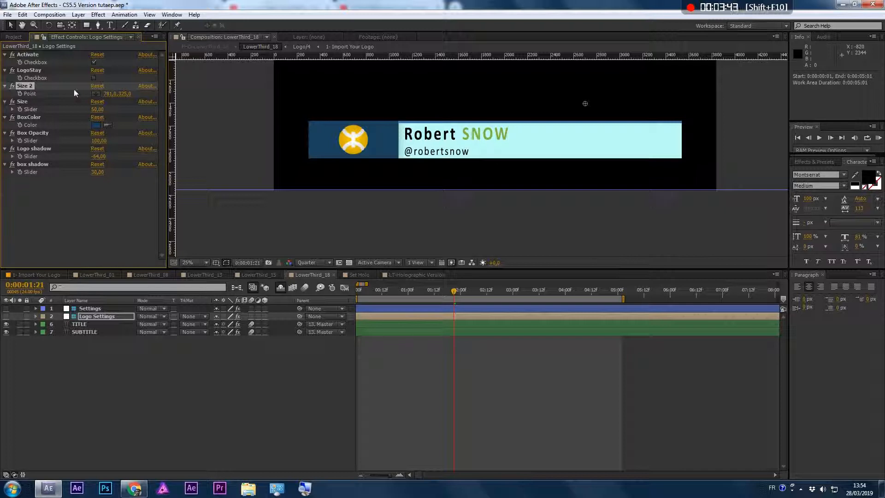
- In Logo Settings, set the vertical Size 2 value to 563, purge all caches, and set the logo Size to 85
drag(124, 100, 298, 90)
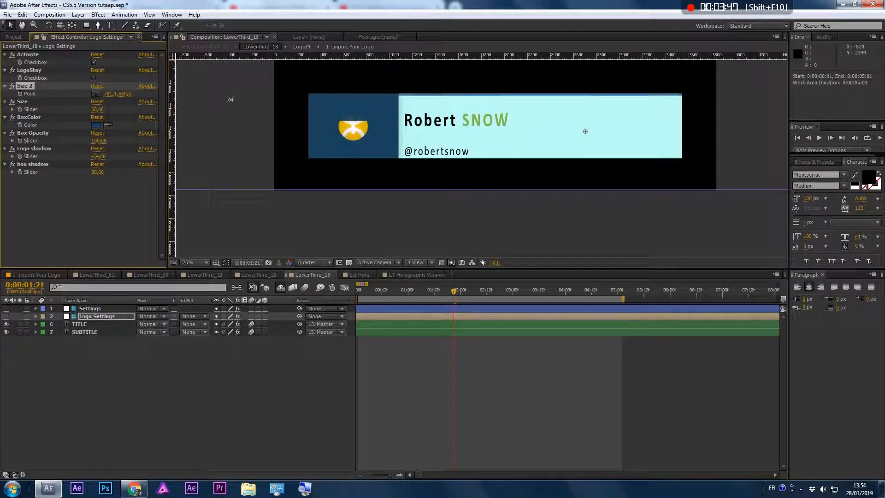
click(460, 296)
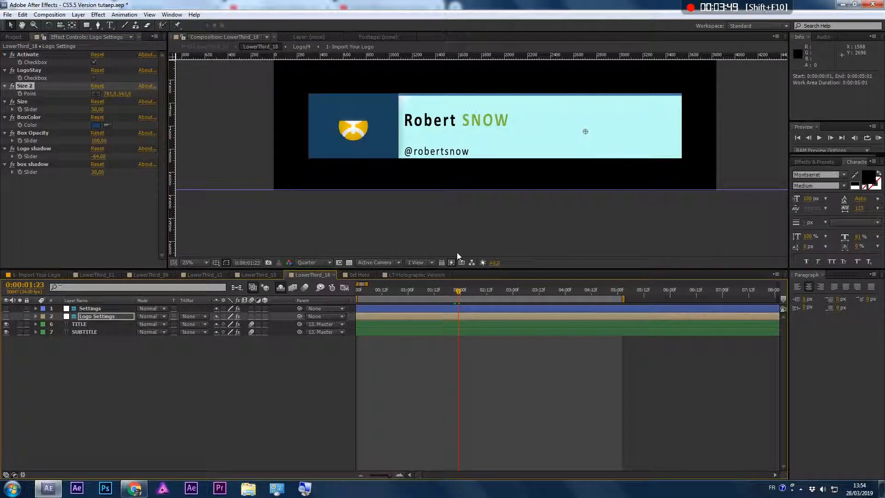
click(441, 292)
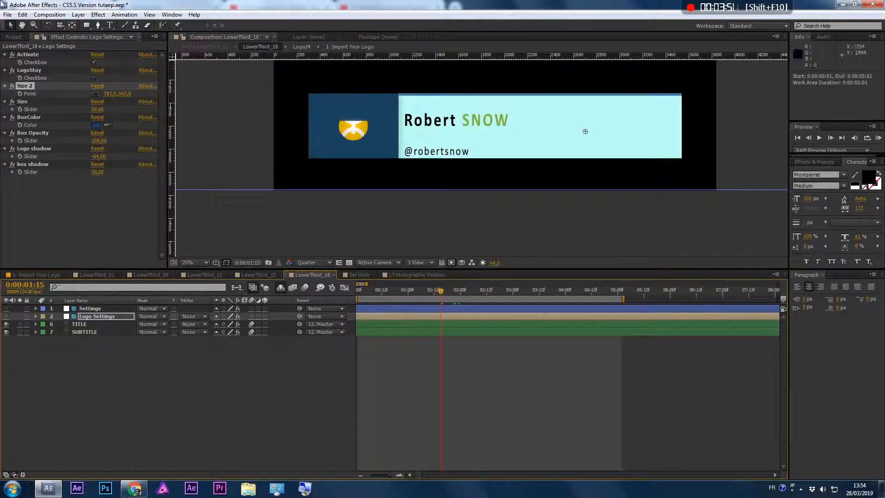
click(22, 14)
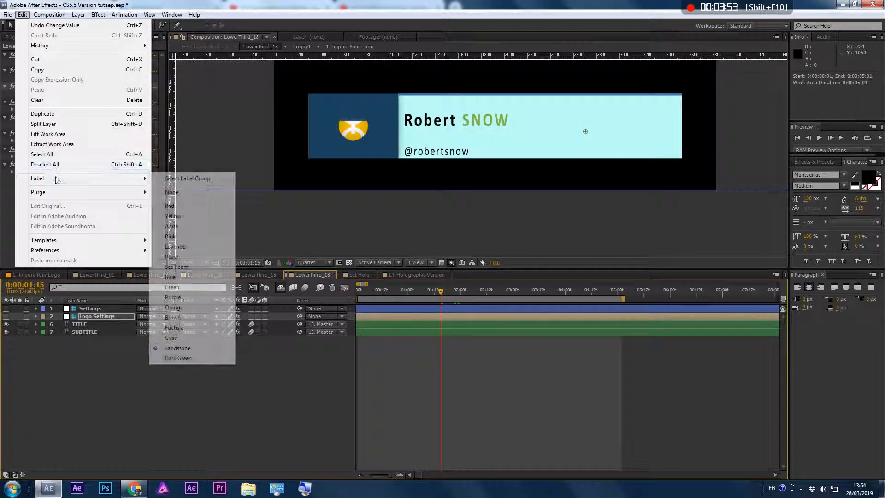
mouse_move(128, 196)
click(169, 193)
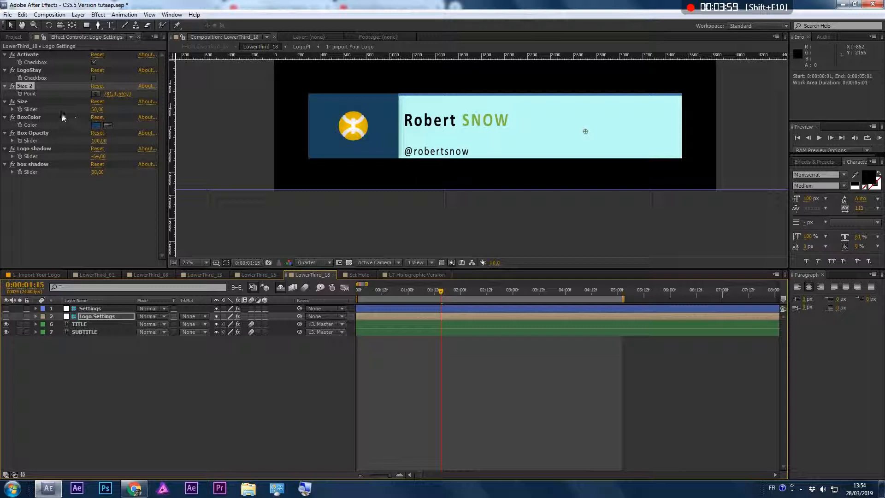
drag(97, 110, 309, 105)
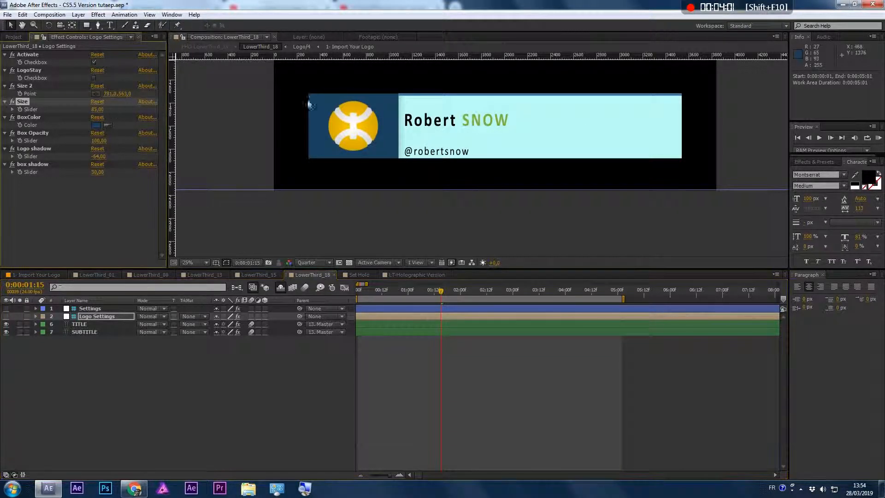
- In the Settings layer, set Main Title Size to 272 and Subtitle Size to 346
click(94, 308)
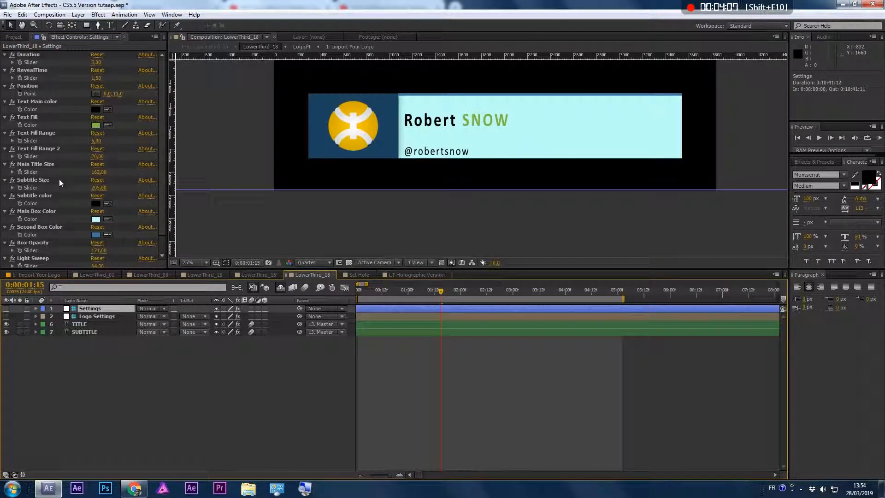
drag(95, 172, 148, 168)
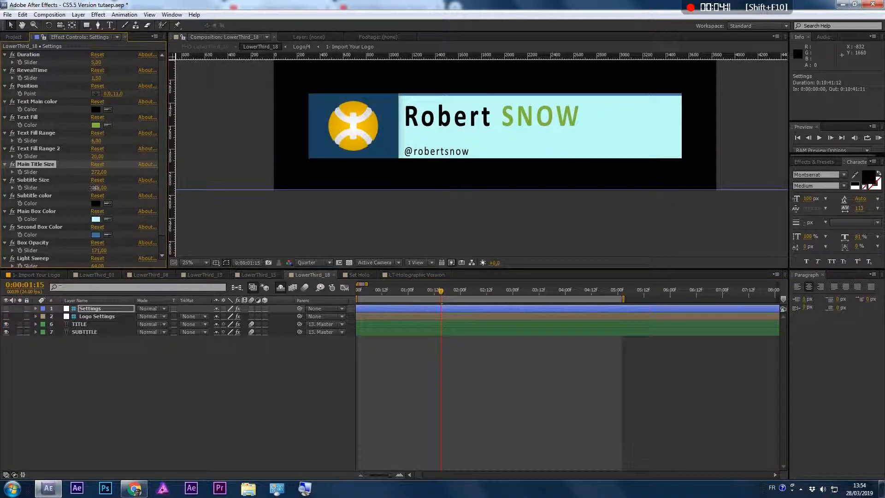
drag(94, 188, 180, 196)
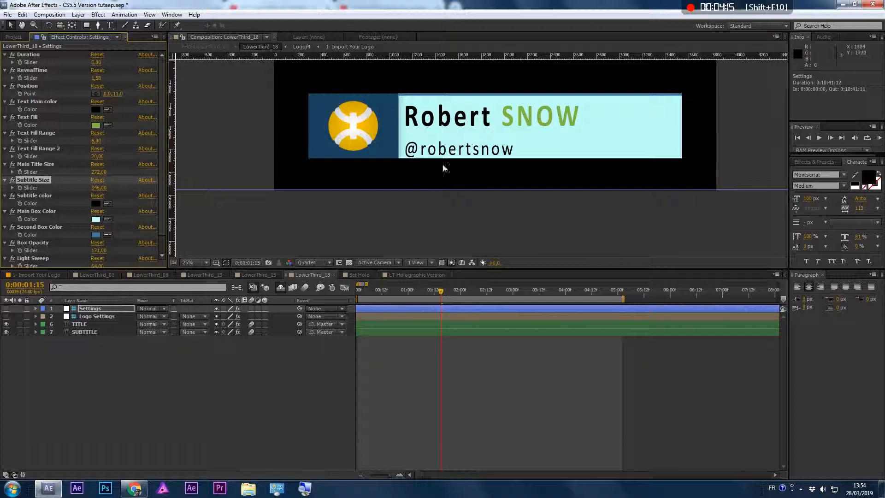
- Set Size 2 of Logo Settings to 691, 514 and preview the lower third up to 0:00:01:11
click(95, 317)
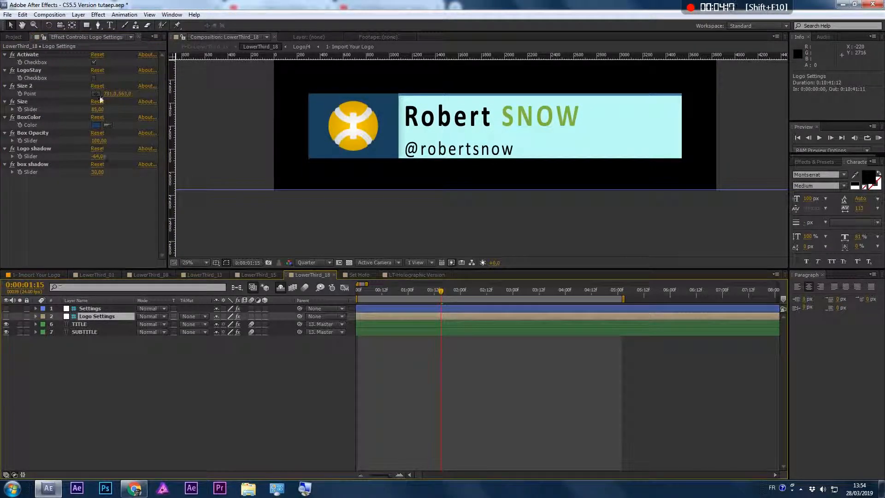
drag(78, 96, 96, 99)
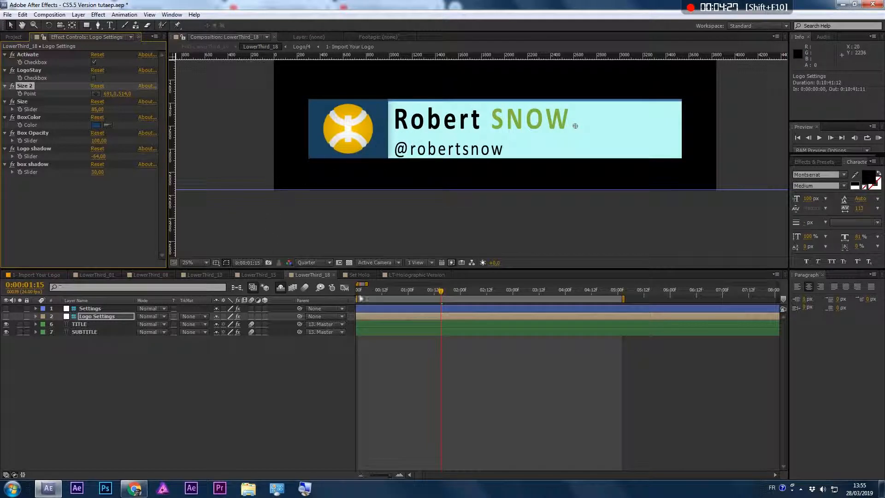
mouse_move(422, 291)
mouse_down()
mouse_move(368, 301)
mouse_move(433, 299)
mouse_up()
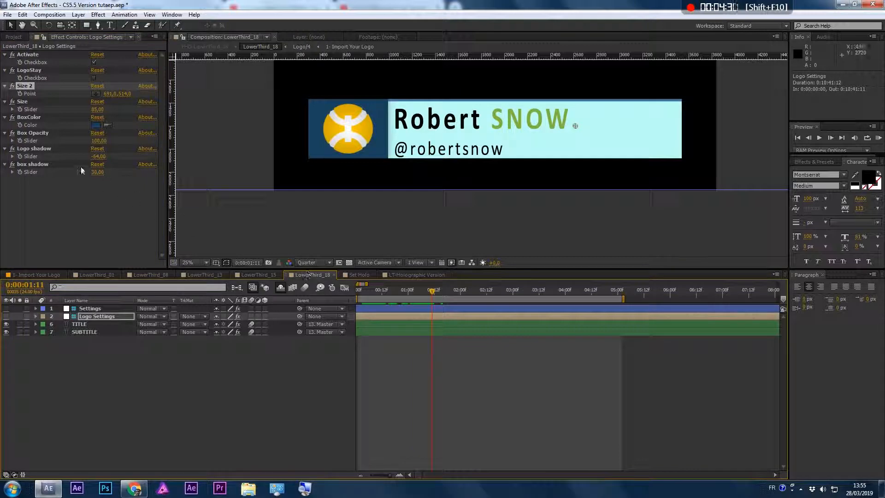
- View the LT-Holographic Version composition, locate it in the project's 2- 4K - Edit folder, and open Set Holo from there
click(355, 275)
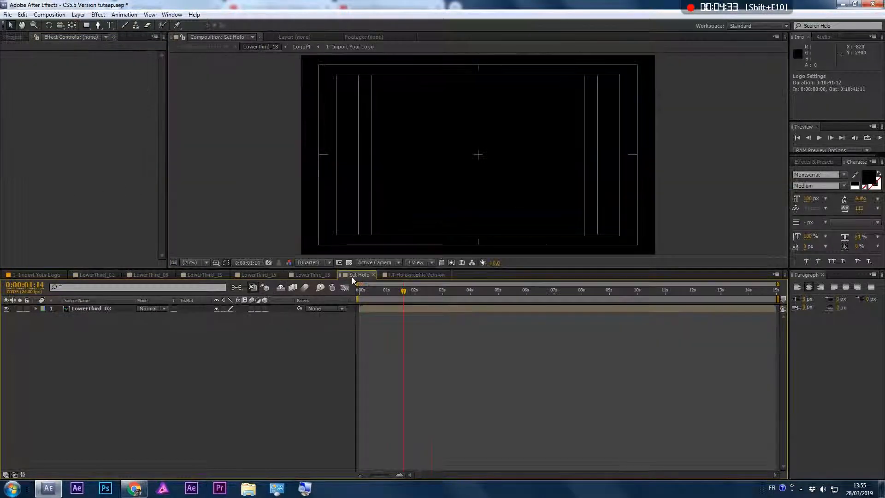
click(391, 275)
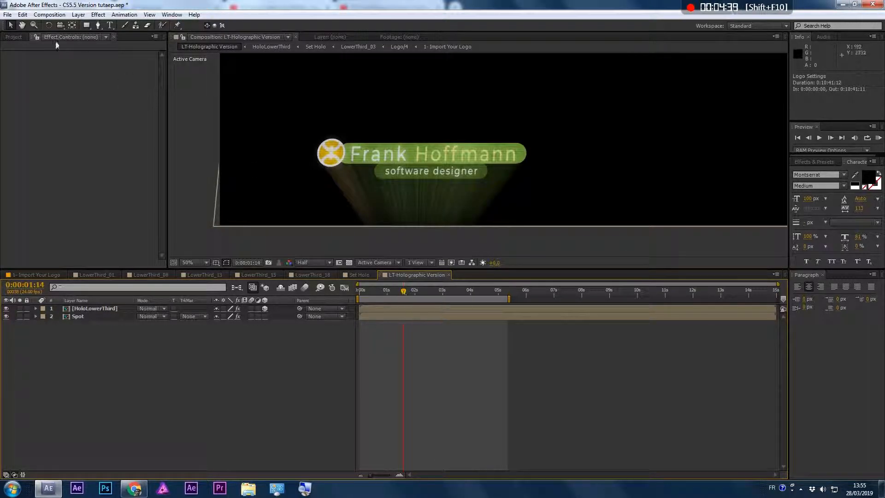
click(13, 39)
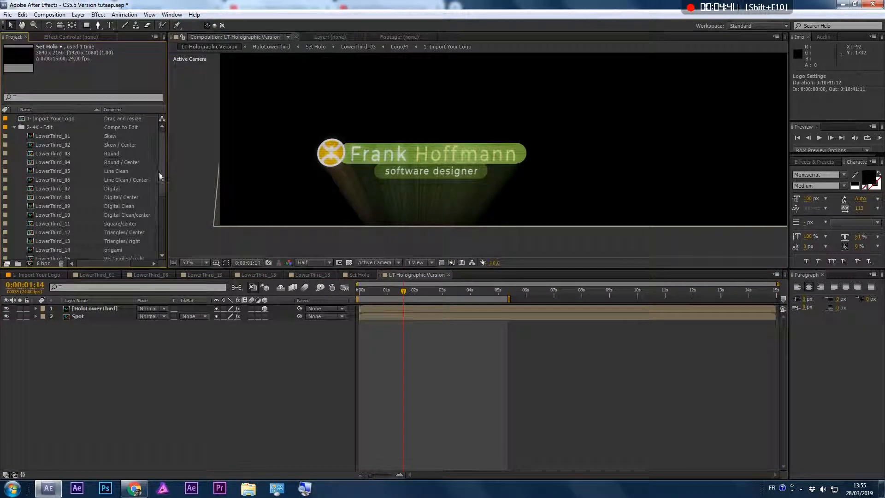
scroll(92, 207, down, 4)
click(54, 224)
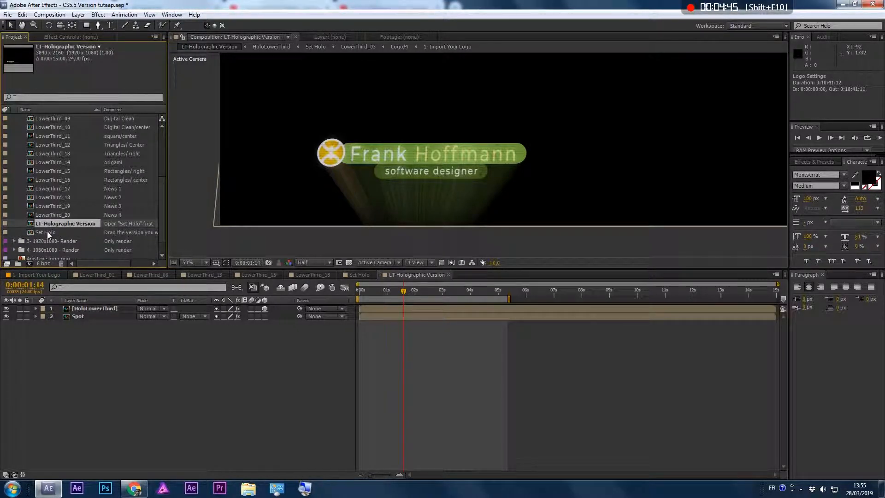
double_click(40, 233)
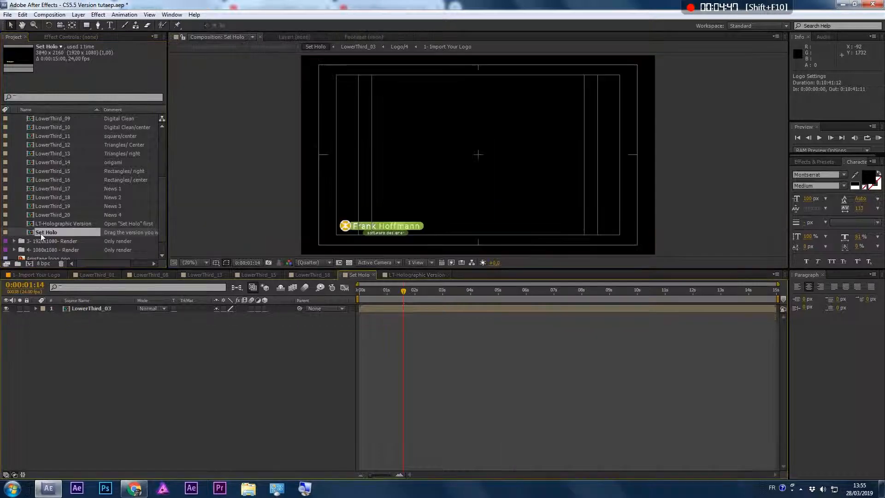
- In Set Holo, add the LowerThird_10 composition as a layer and delete the LowerThird_03 layer
click(98, 309)
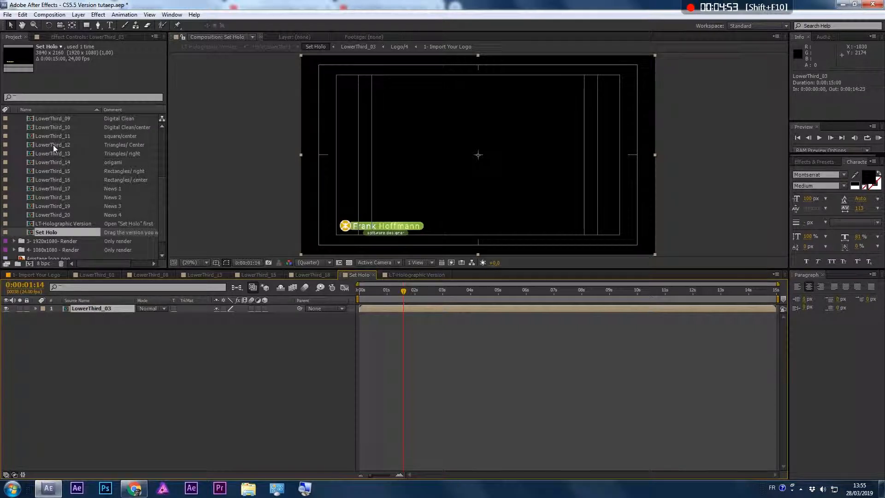
click(56, 128)
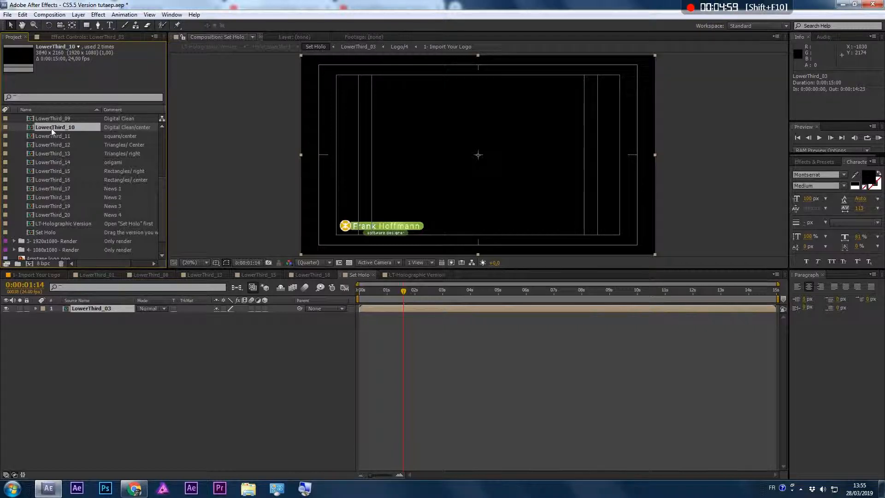
drag(51, 128, 99, 311)
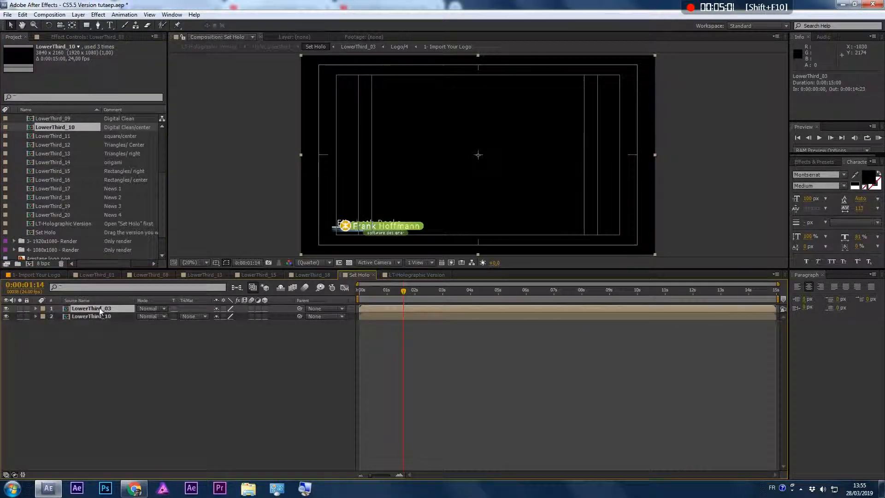
key(Delete)
- Replace the LowerThird_10 layer in Set Holo with the LowerThird_09 composition
click(103, 308)
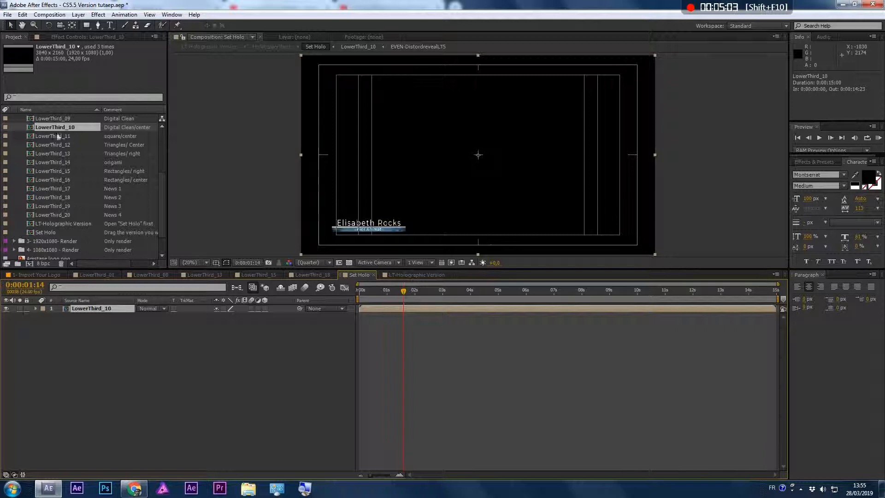
click(67, 118)
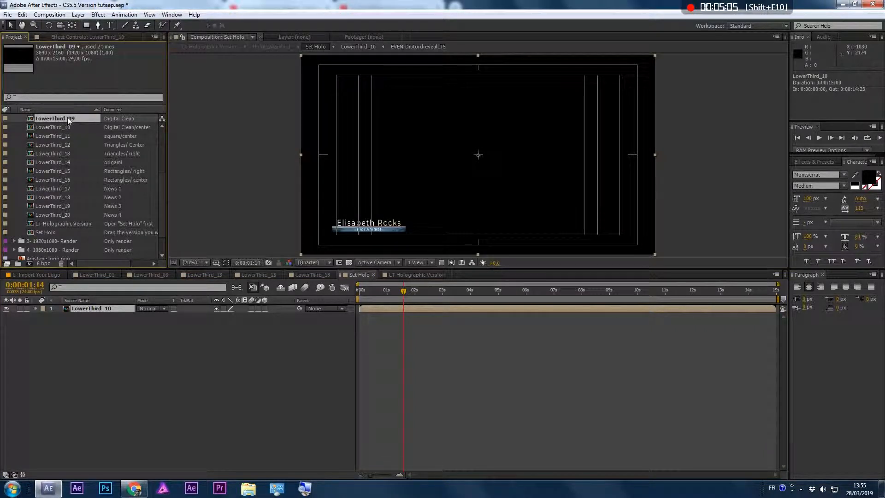
drag(67, 117, 111, 312)
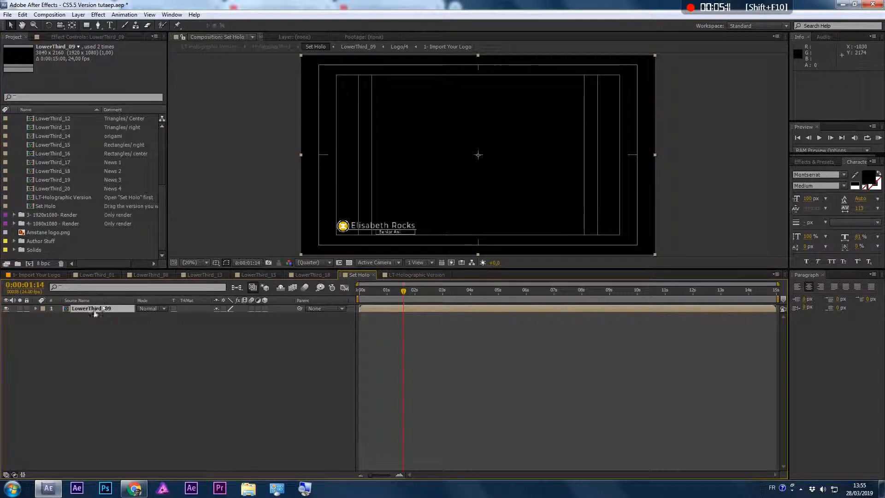
- Preview LowerThird_09 in the LT-Holographic Version composition at 0:00:02:13 and on to 0:00:03:05
click(411, 276)
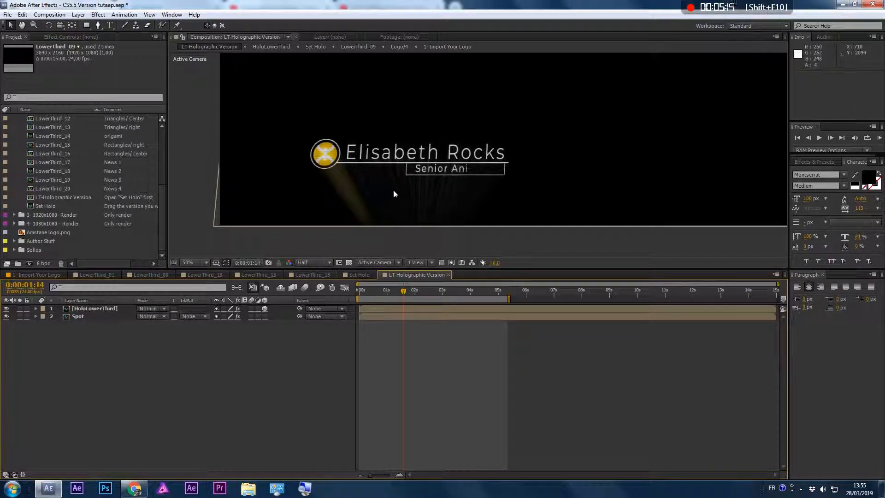
click(430, 292)
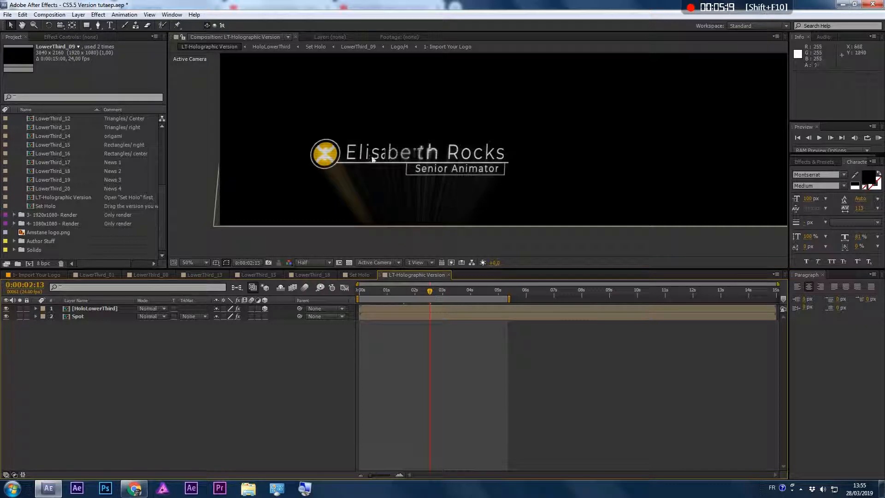
drag(430, 292, 449, 292)
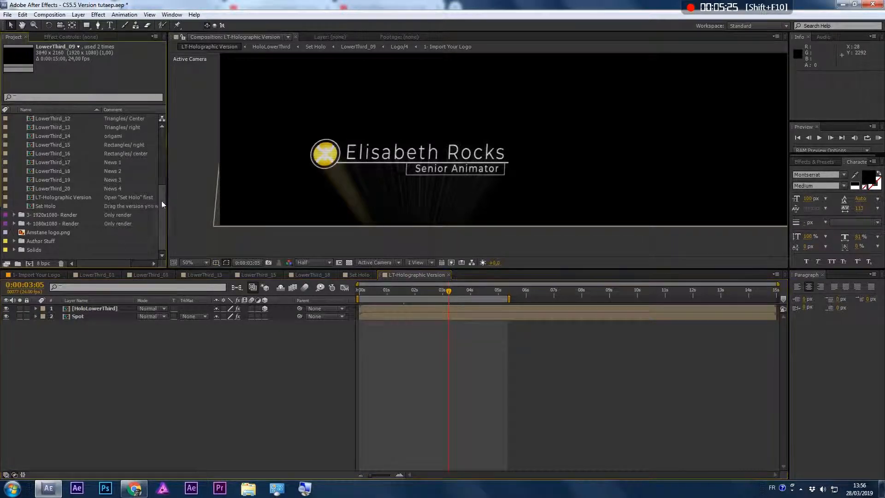
- Collapse the 2- 4K - Edit folder in the project to show the render folders
drag(161, 201, 151, 142)
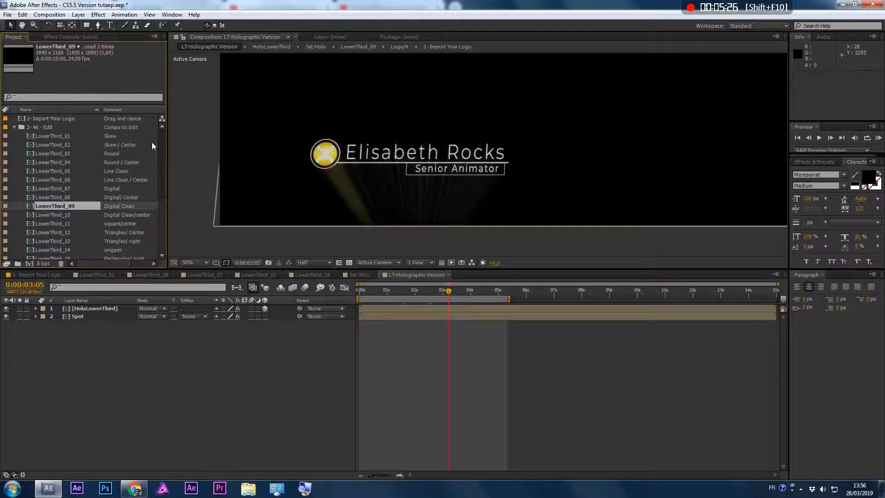
click(14, 127)
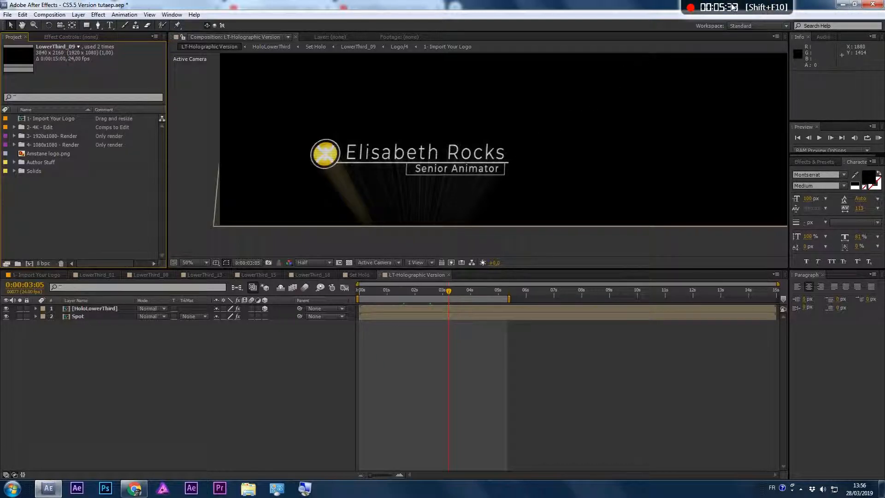
mouse_move(728, 13)
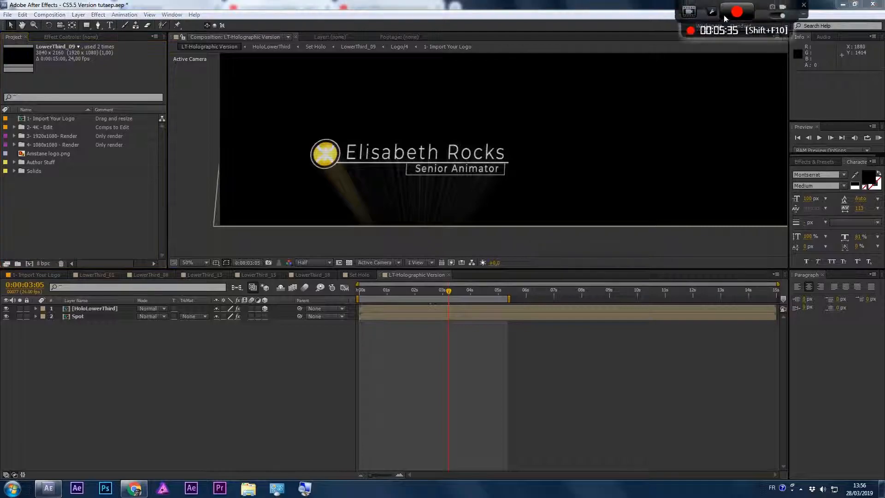